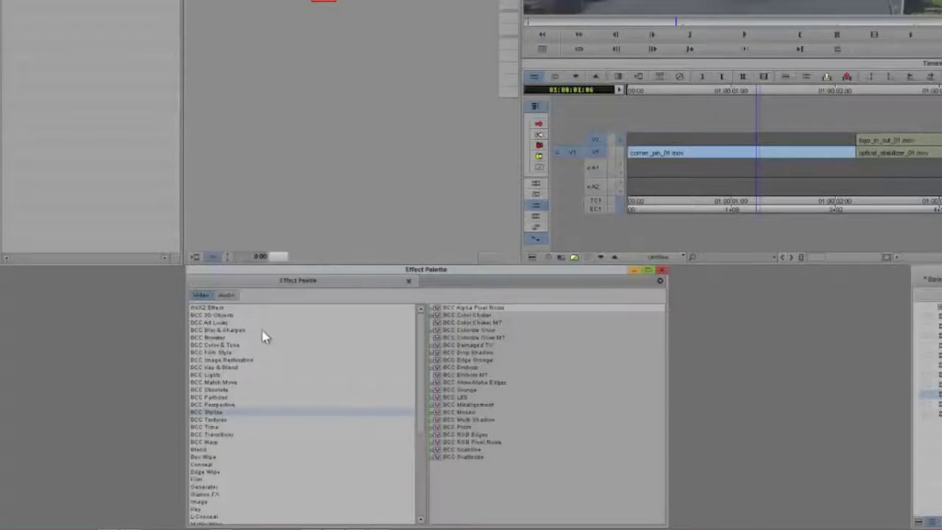
# Apply the BCC FX Browser effect to the corner_pin_01.mov clip in the timeline and launch its preset browser.
pyautogui.click(221, 337)
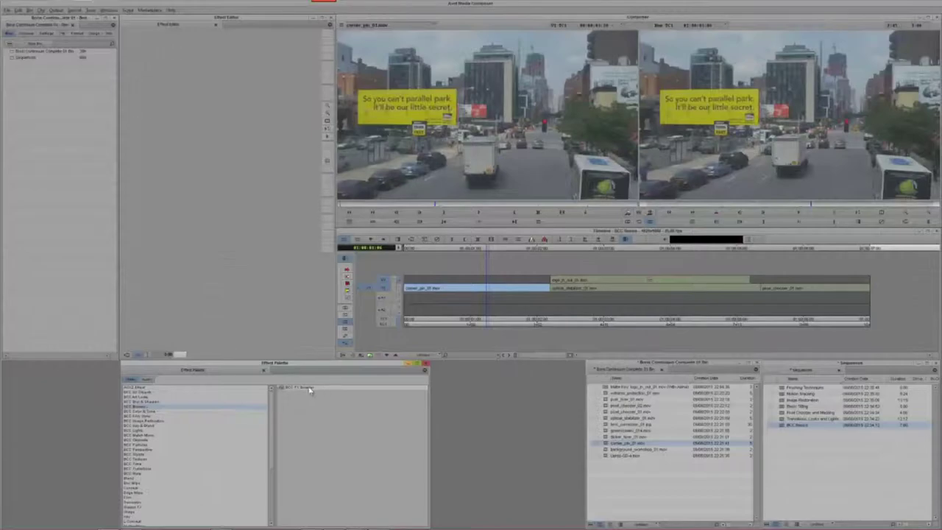
pyautogui.moveTo(310, 390); pyautogui.dragTo(479, 291)
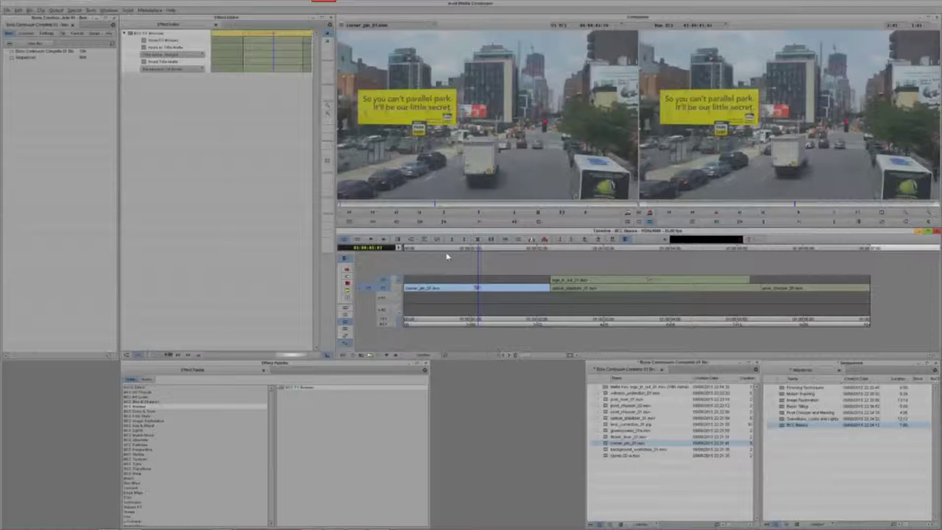
pyautogui.click(167, 44)
# Look through the presets of several BCC Color & Tone and BCC Image Restoration filters, including Color Match and Optical Stabilizer.
pyautogui.click(35, 96)
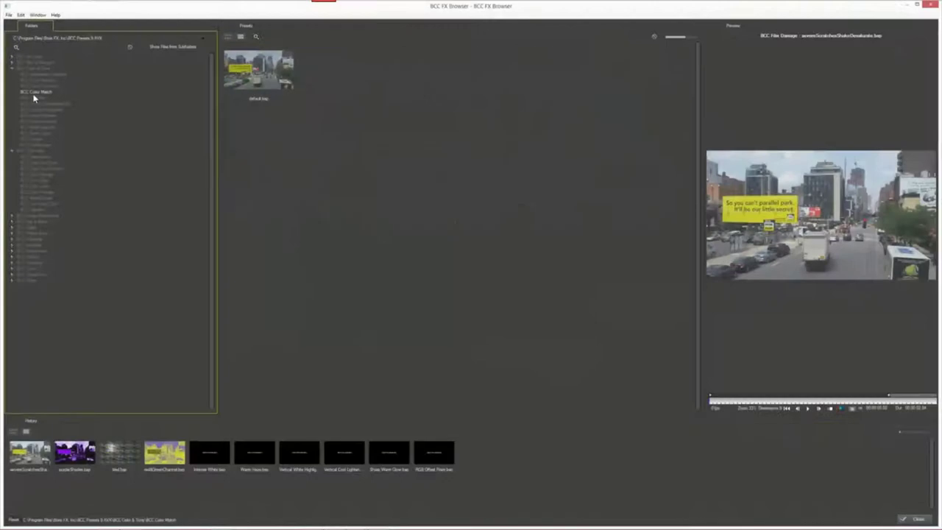
pyautogui.click(37, 98)
pyautogui.click(44, 109)
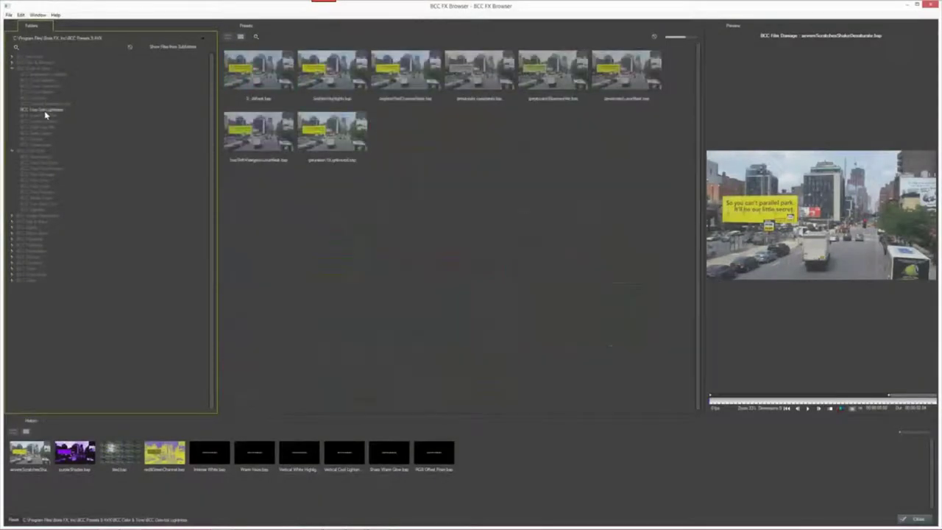
pyautogui.click(44, 122)
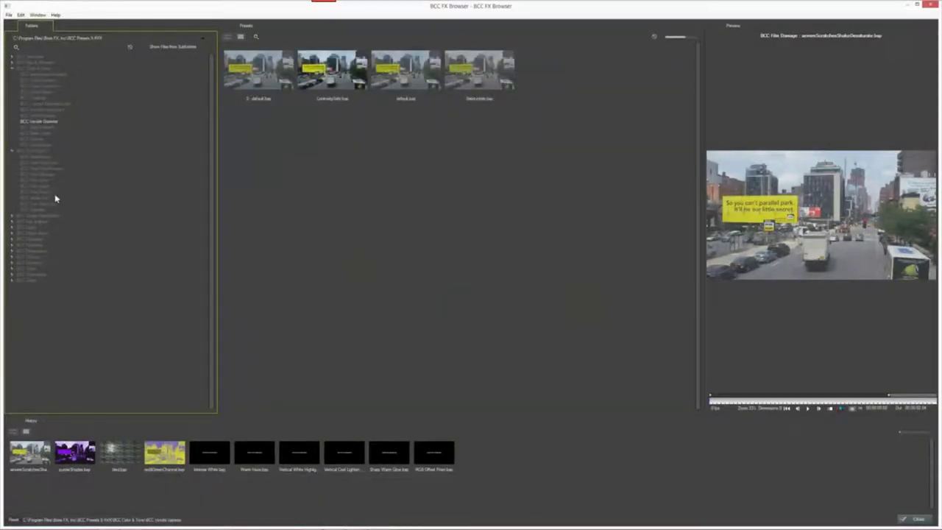
pyautogui.click(18, 216)
pyautogui.click(48, 254)
pyautogui.click(49, 263)
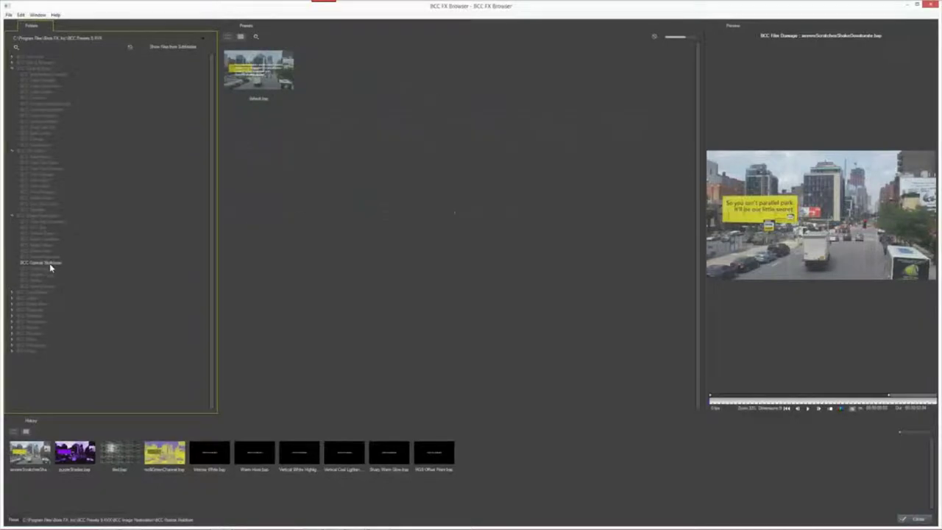
pyautogui.click(46, 274)
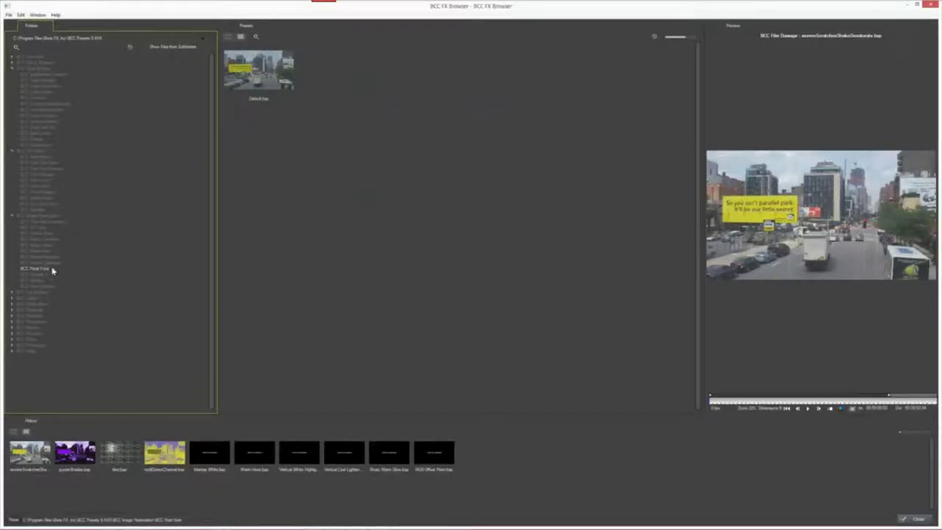
pyautogui.click(52, 273)
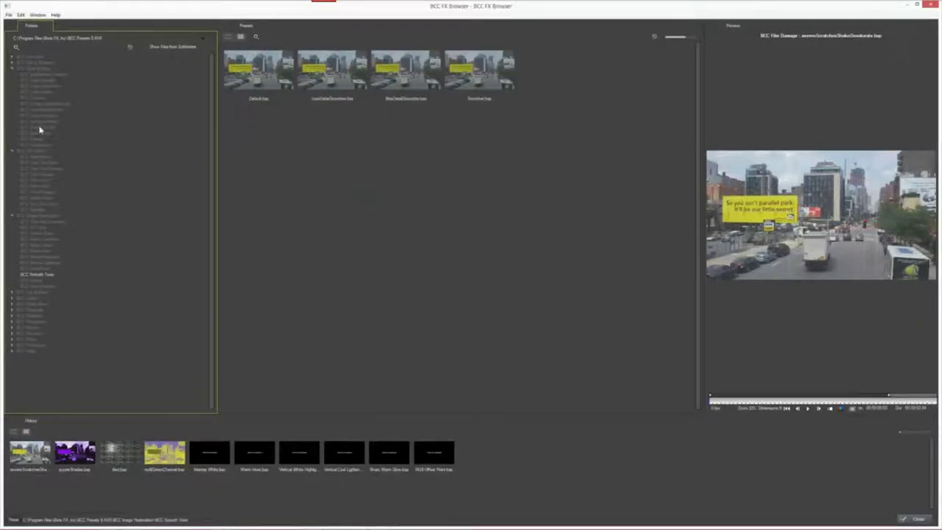
# Choose the Jungle Heat preset from the BCC Film Process presets and play its preview.
pyautogui.click(36, 186)
pyautogui.click(62, 192)
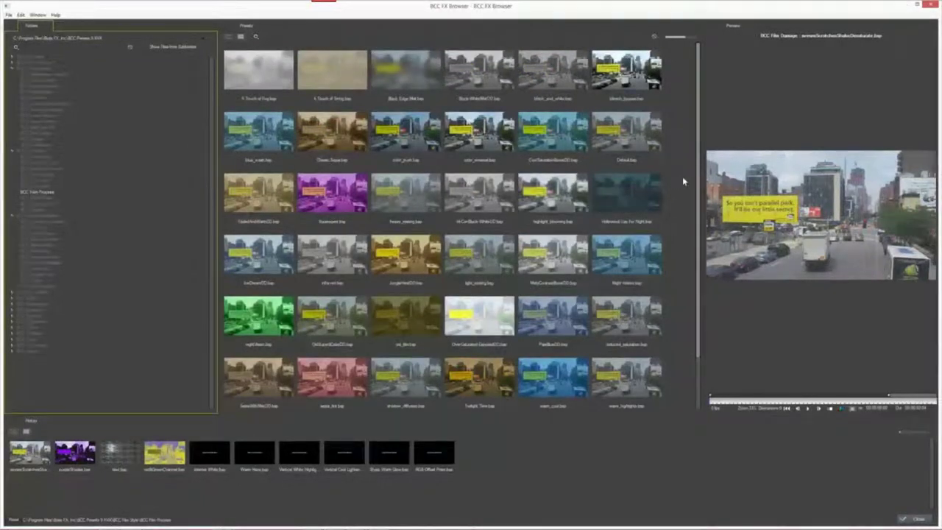
pyautogui.click(427, 243)
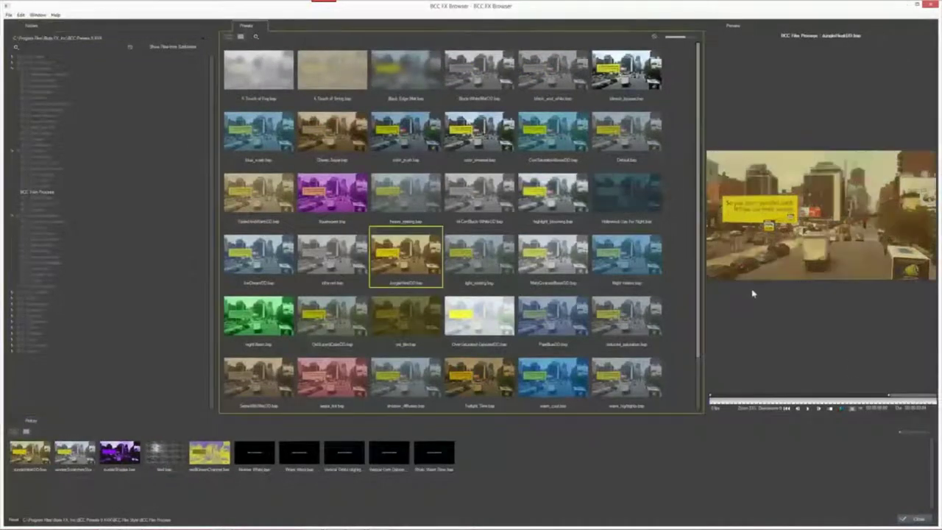
pyautogui.click(808, 410)
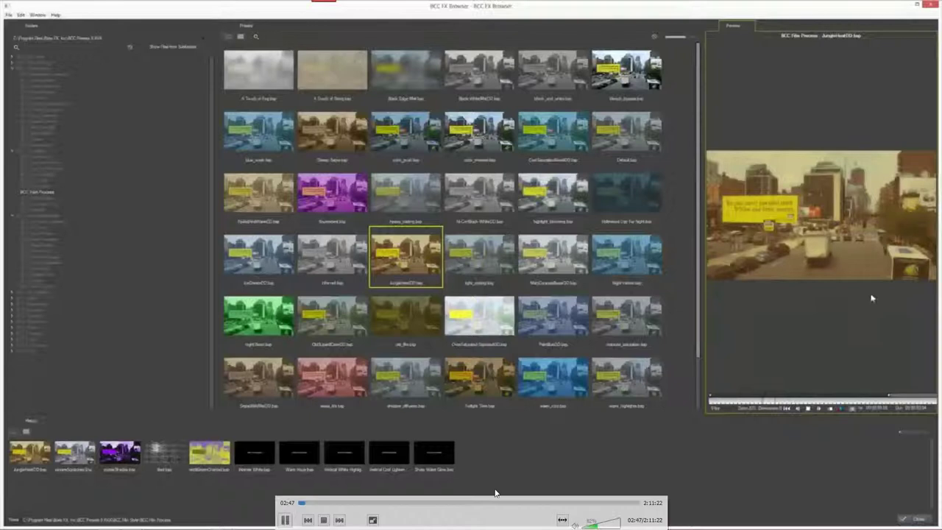
# Switch to the Avid Media Composer project with the G.Adding dissolves sequence and play the sequence from its start.
pyautogui.hotkey('alt', 'Tab')
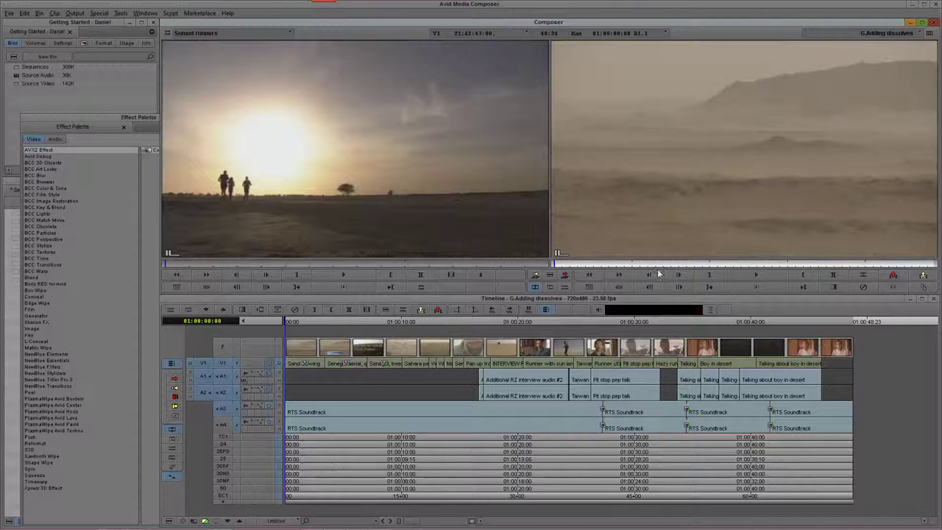
pyautogui.press('space')
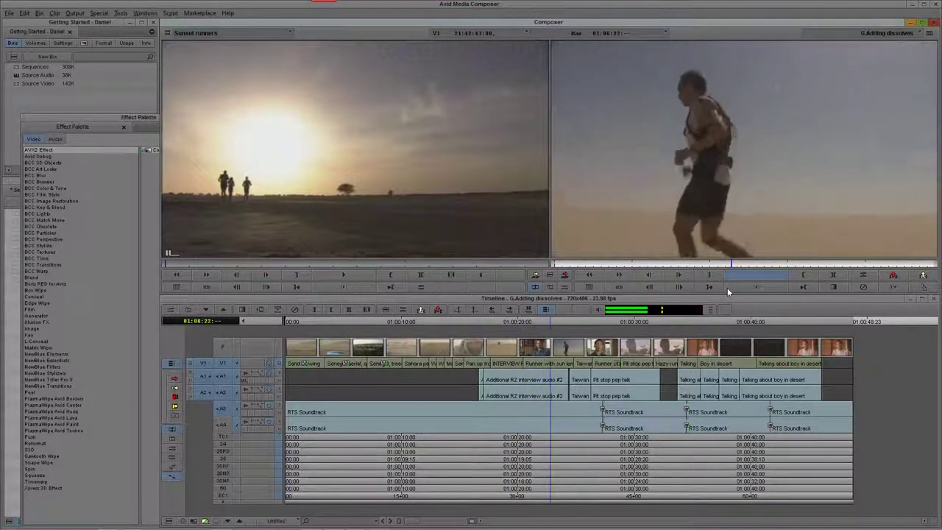
pyautogui.moveTo(856, 524)
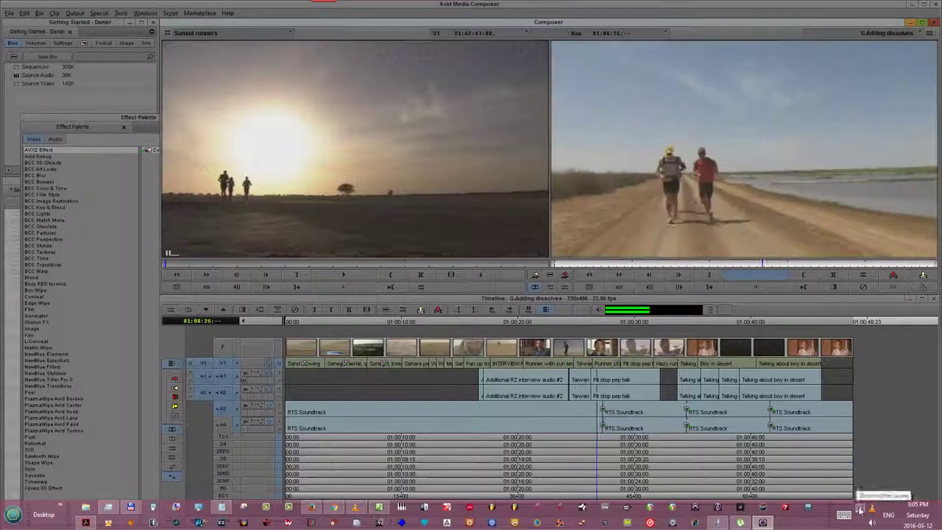
pyautogui.click(859, 508)
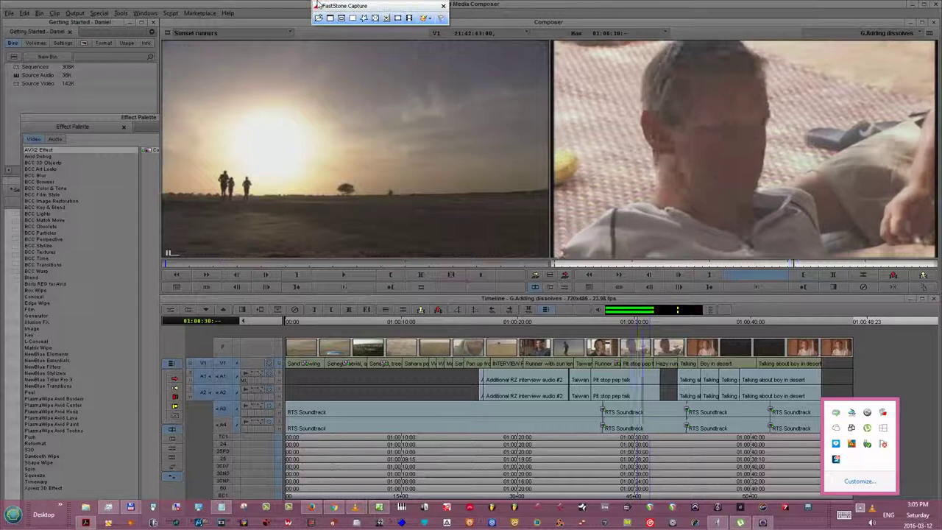
pyautogui.click(317, 6)
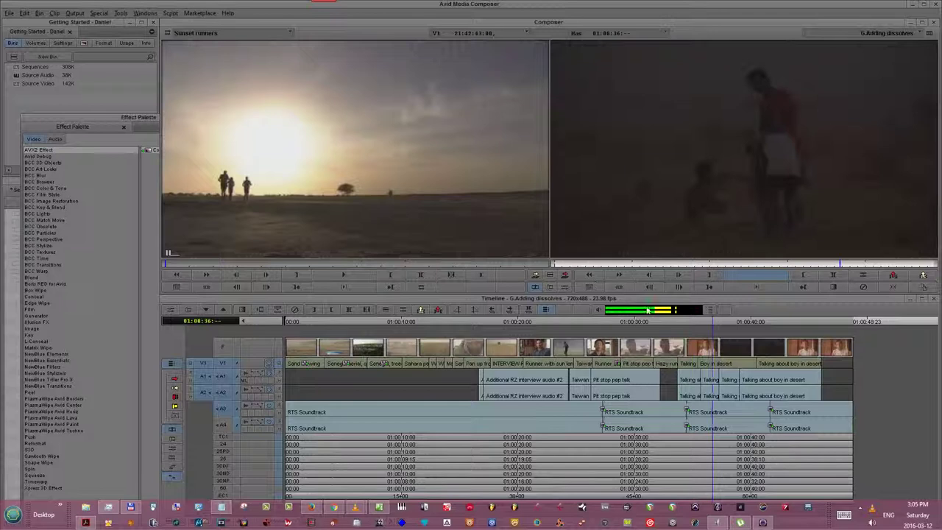
# Play the G.Adding dissolves sequence from about 17 seconds and again from about 28 seconds.
pyautogui.click(873, 347)
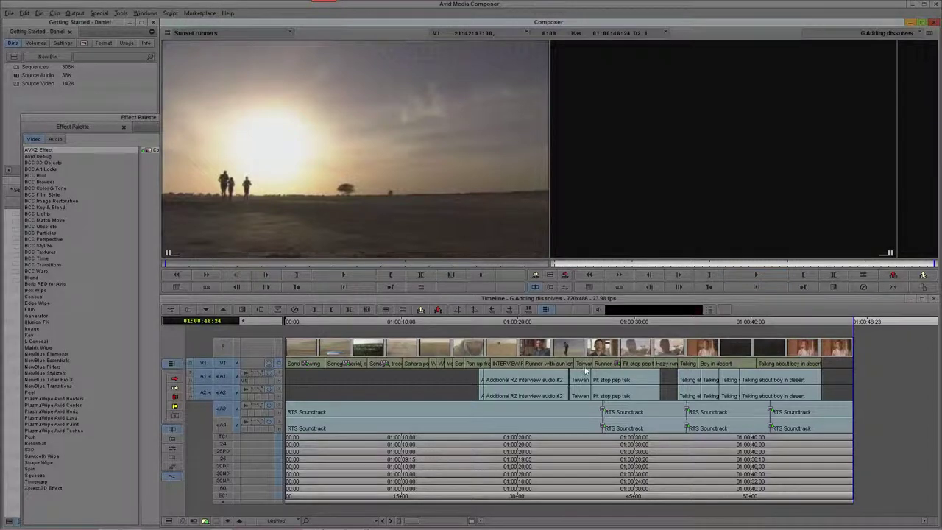
pyautogui.click(545, 335)
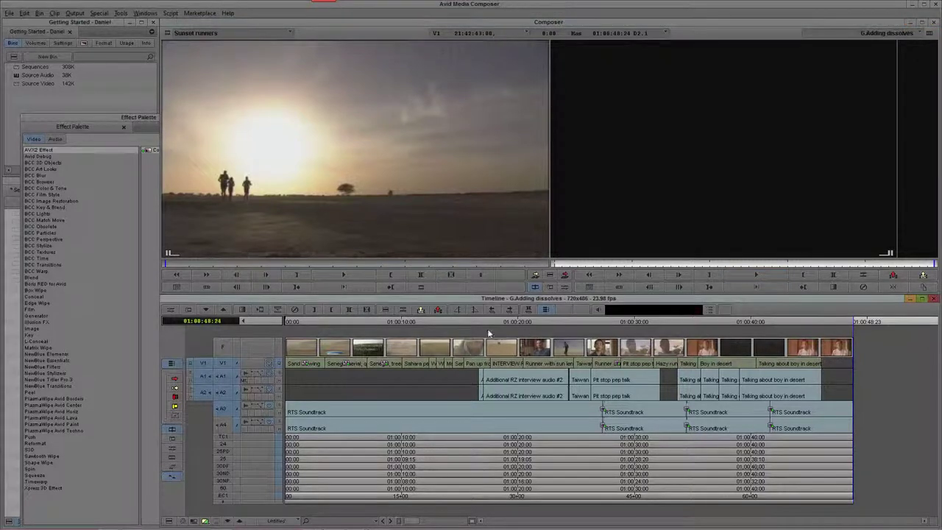
pyautogui.click(486, 322)
pyautogui.click(758, 274)
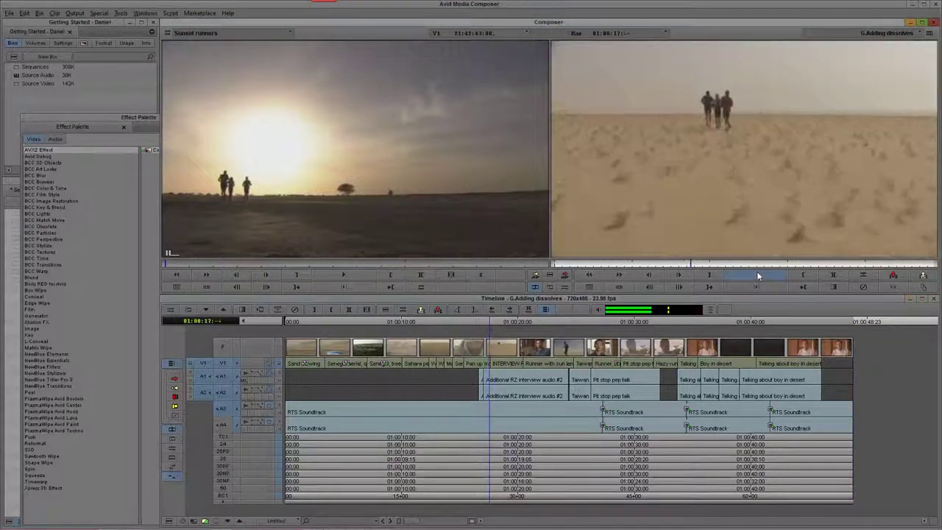
pyautogui.click(619, 324)
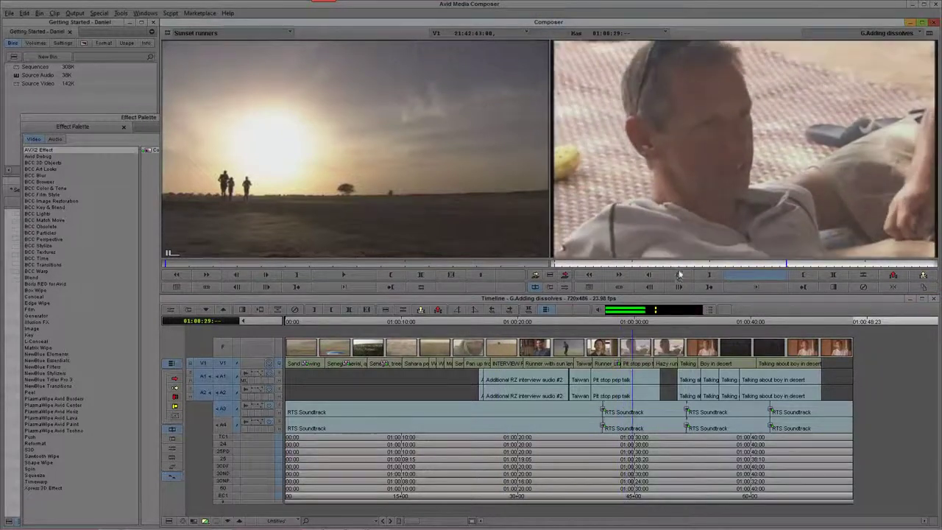
# Examine the effects in each BCC category of the video effect list, from BCC Art Looks through BCC Warp.
pyautogui.click(81, 189)
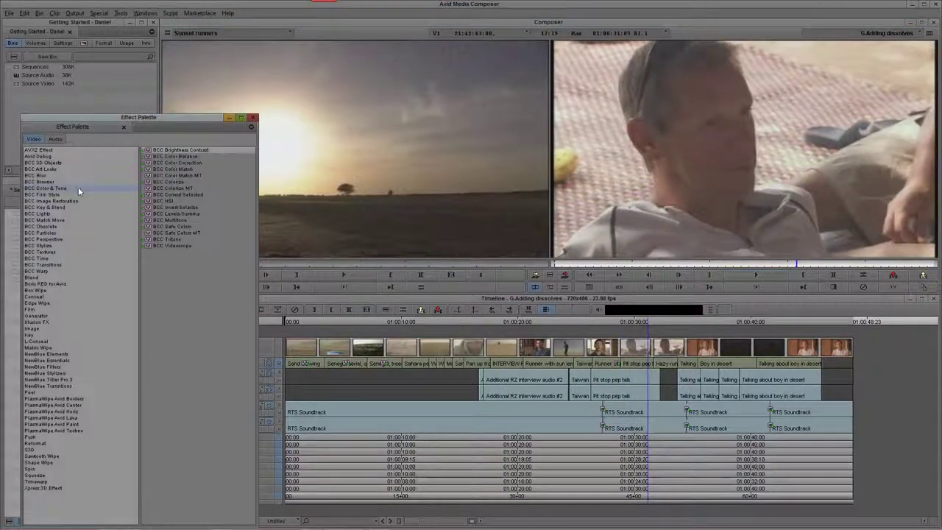
pyautogui.write('i')
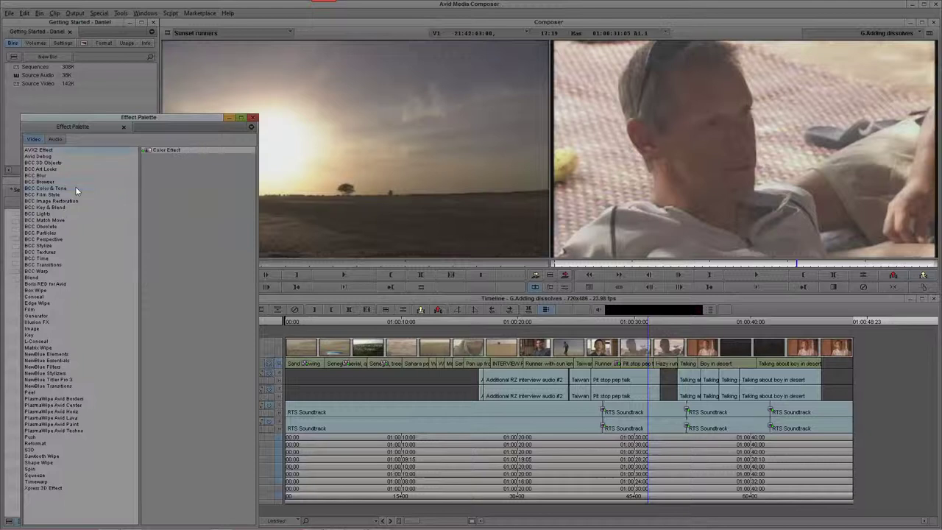
pyautogui.write('bcc a')
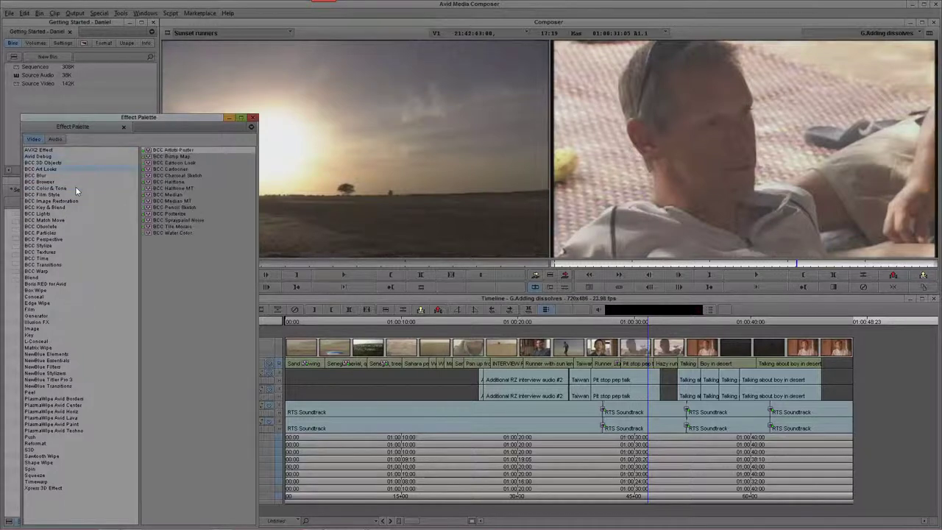
pyautogui.press('Down')
pyautogui.press('Down')
pyautogui.press('Down')
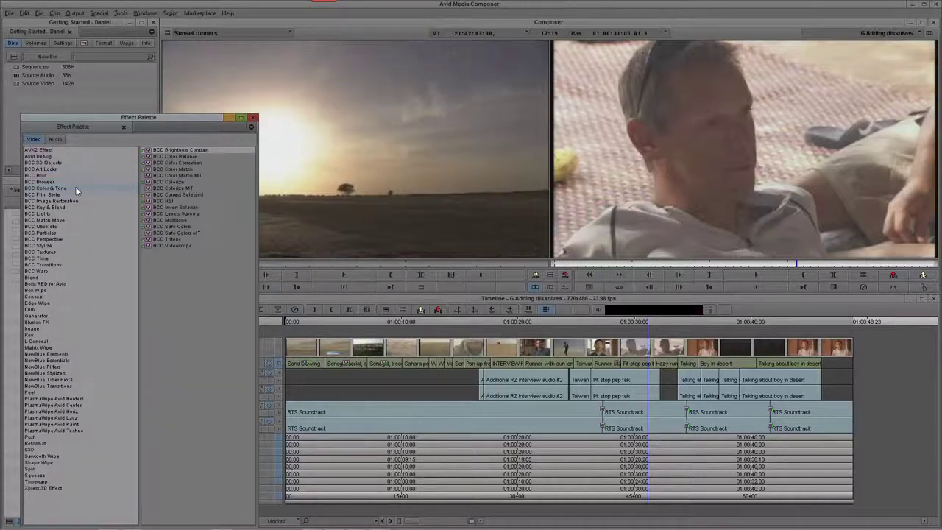
pyautogui.press('Down')
pyautogui.press('Down')
pyautogui.press('Down')
pyautogui.press('Down')
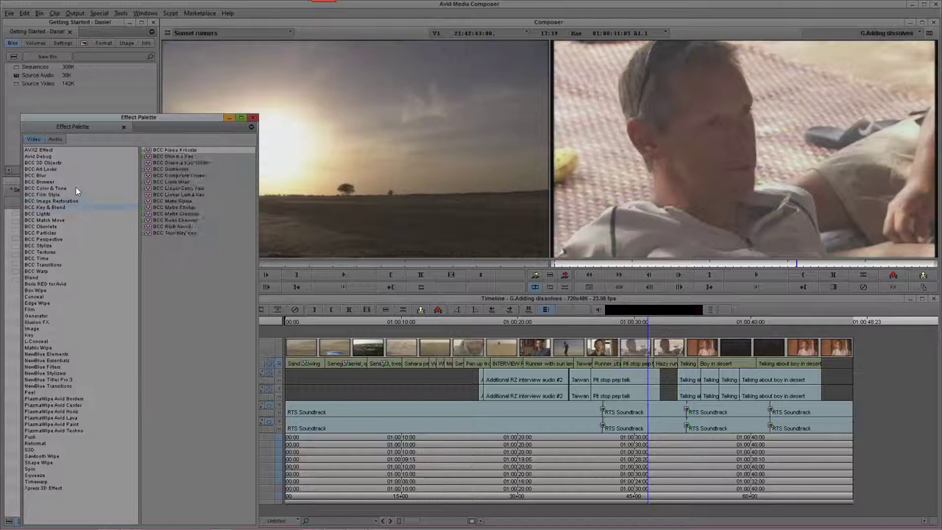
pyautogui.press('Down')
pyautogui.press('Down')
pyautogui.press('Down')
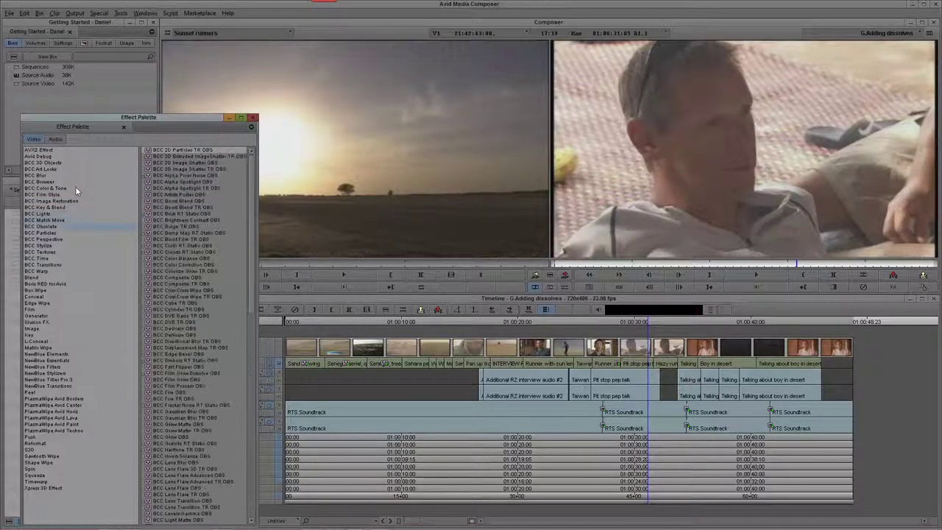
pyautogui.press('Down')
pyautogui.press('Down')
pyautogui.press('Down')
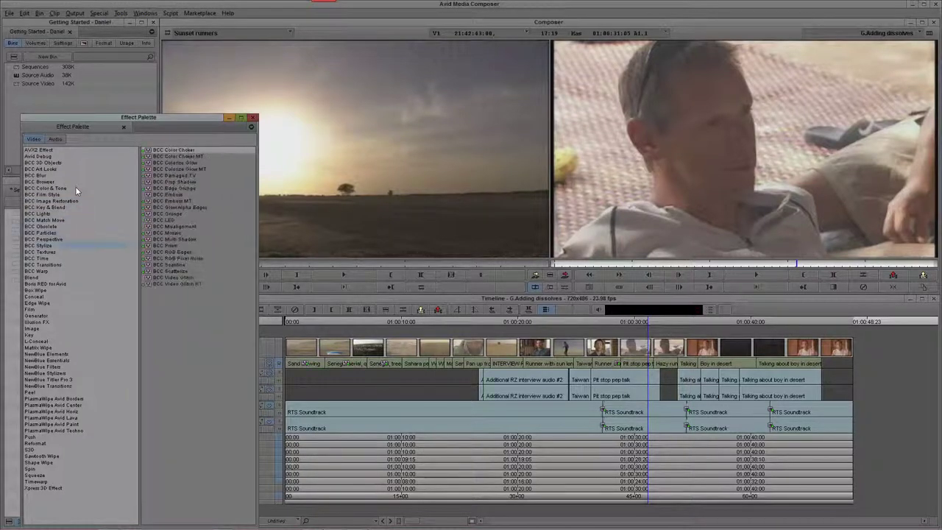
pyautogui.press('Down')
pyautogui.press('Down')
pyautogui.press('Down')
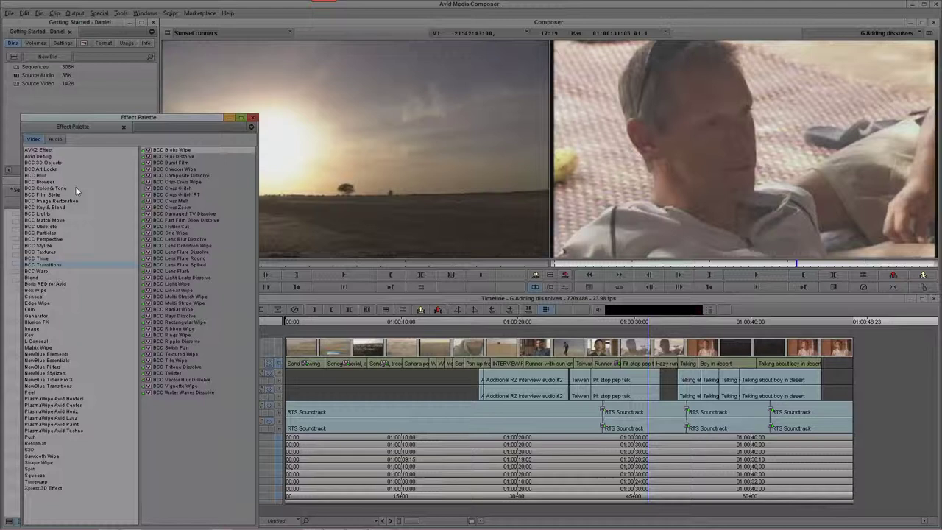
pyautogui.press('Down')
# Examine the effects in each remaining video category, from Blend and Boris RED for Avid through the NewBlue and PlasmaWipe groups to Timewarp.
pyautogui.press('Down')
pyautogui.press('Down')
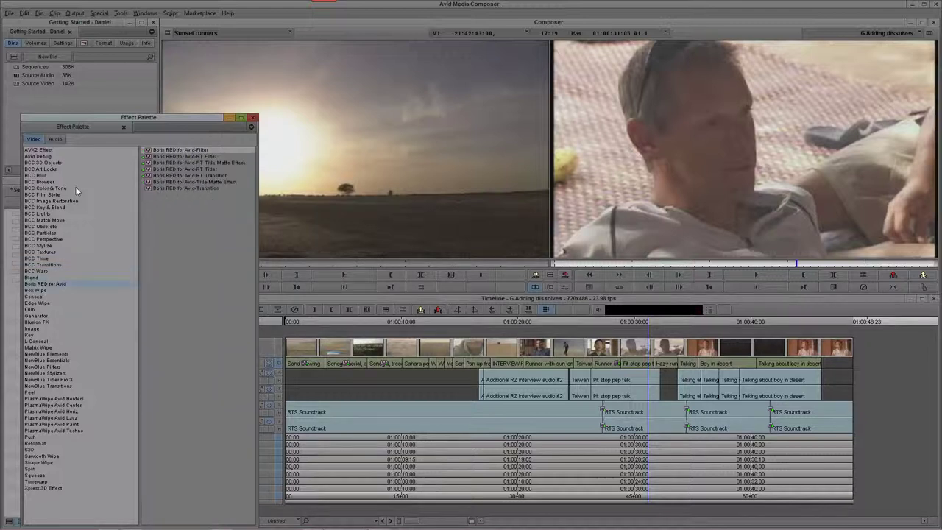
pyautogui.press('Down')
pyautogui.press('Down')
pyautogui.press('Down')
pyautogui.press('Down')
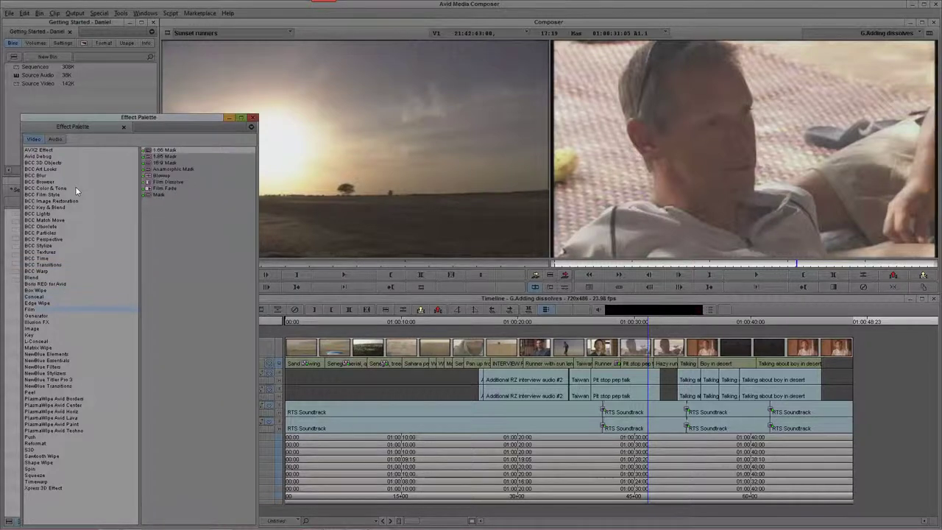
pyautogui.press('Down')
pyautogui.press('Down')
pyautogui.press('Down')
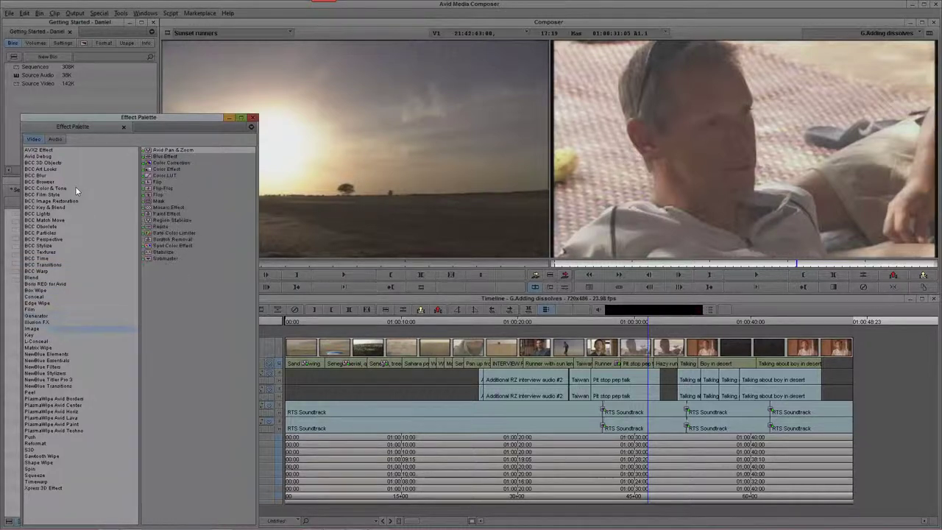
pyautogui.press('Down')
pyautogui.press('Down')
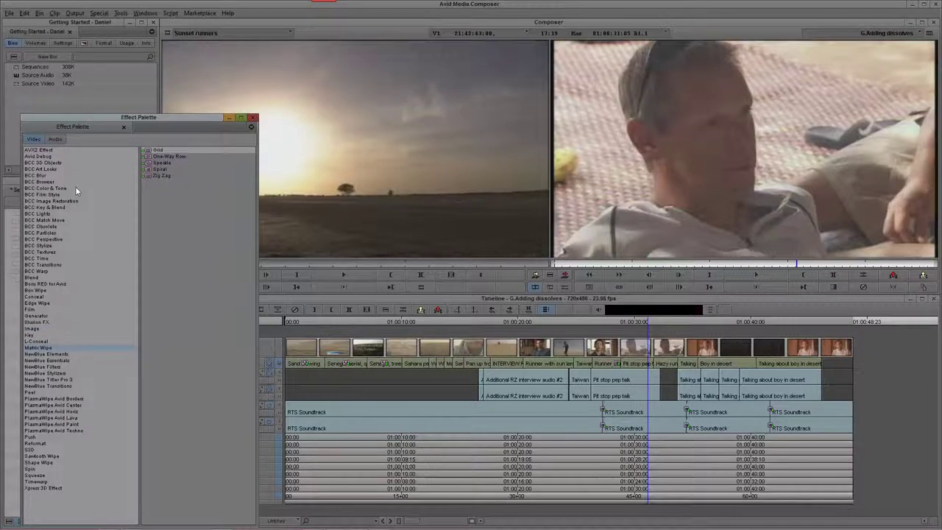
pyautogui.press('Down')
pyautogui.press('Down')
pyautogui.press('Down')
pyautogui.press('Down')
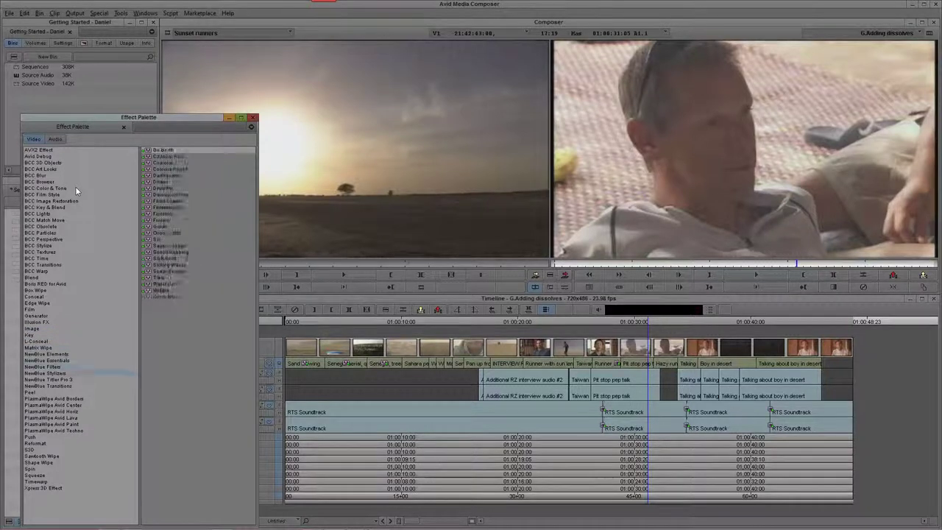
pyautogui.press('Down')
pyautogui.press('Down')
pyautogui.press('Down')
pyautogui.press('Down')
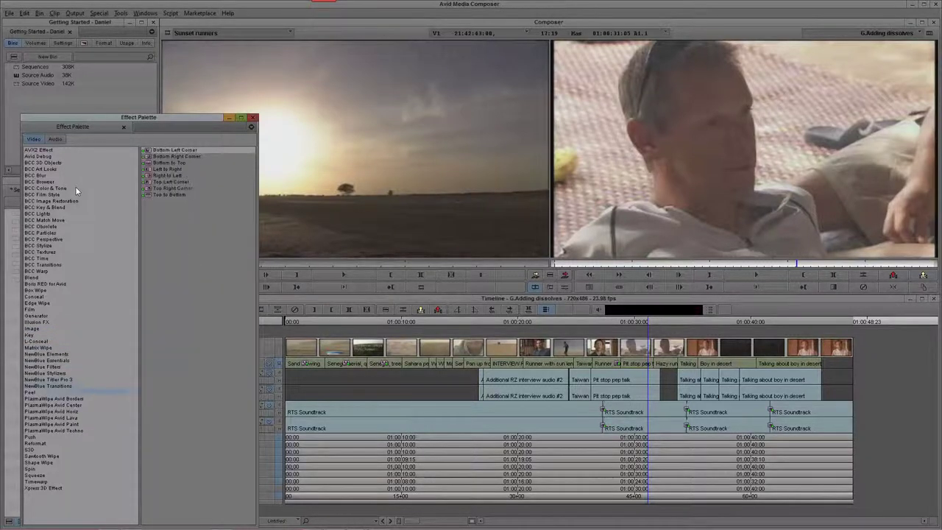
pyautogui.press('Down')
pyautogui.press('Down')
pyautogui.press('Down')
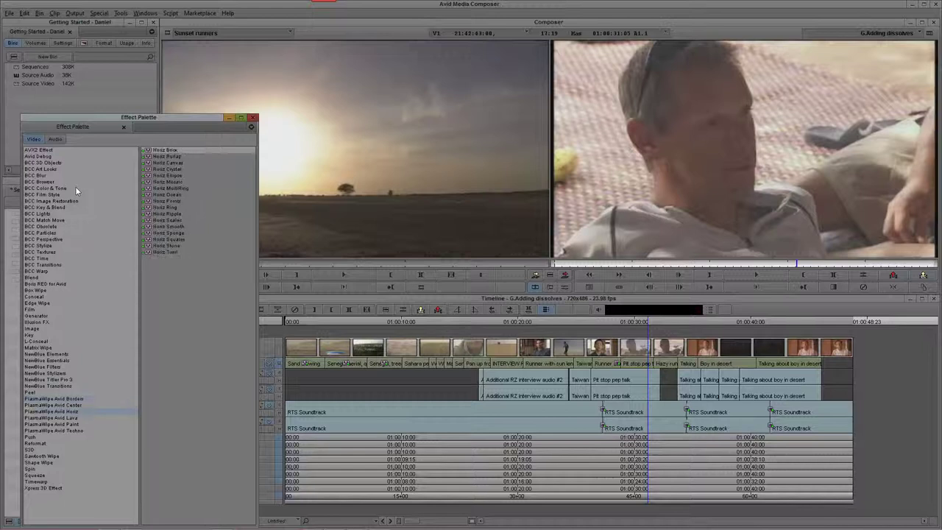
pyautogui.press('Down')
pyautogui.press('Down')
pyautogui.press('Down')
pyautogui.press('Down')
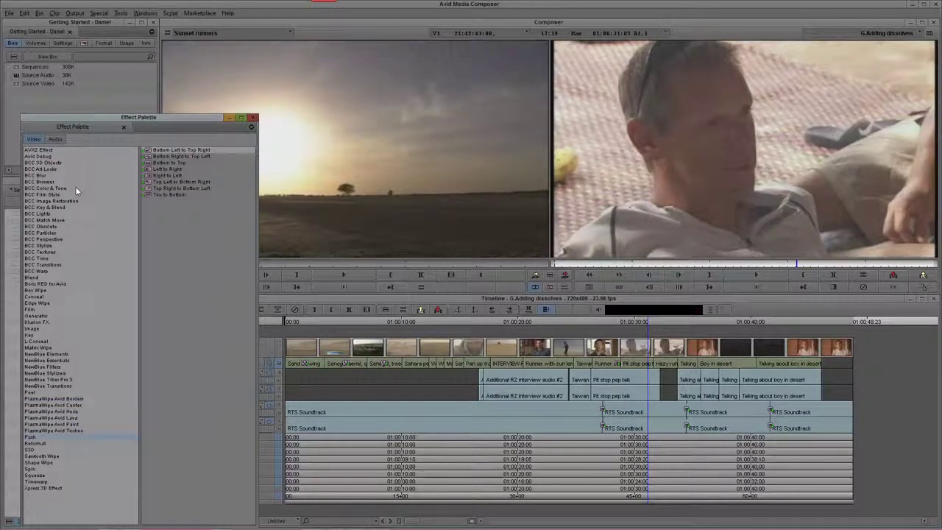
pyautogui.press('Down')
pyautogui.press('Down')
pyautogui.press('Down')
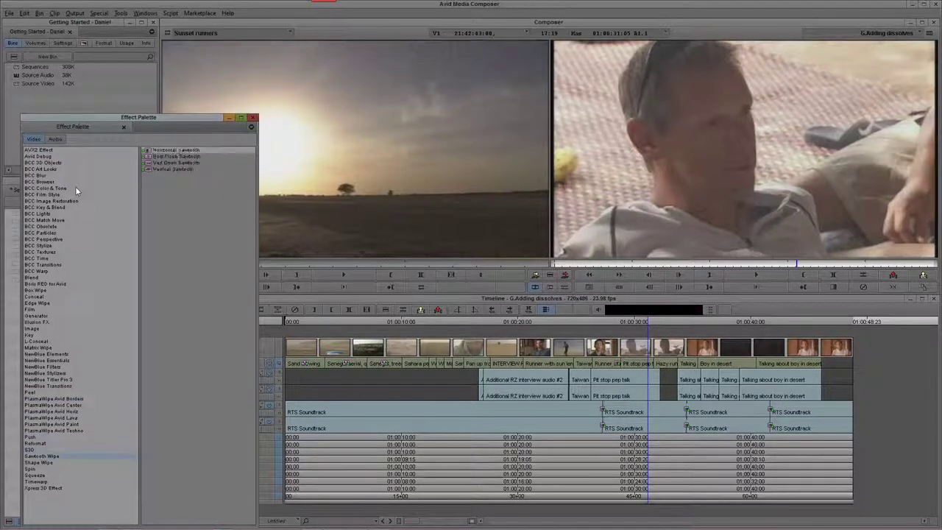
pyautogui.press('Down')
pyautogui.press('Down')
pyautogui.press('Down')
pyautogui.press('Down')
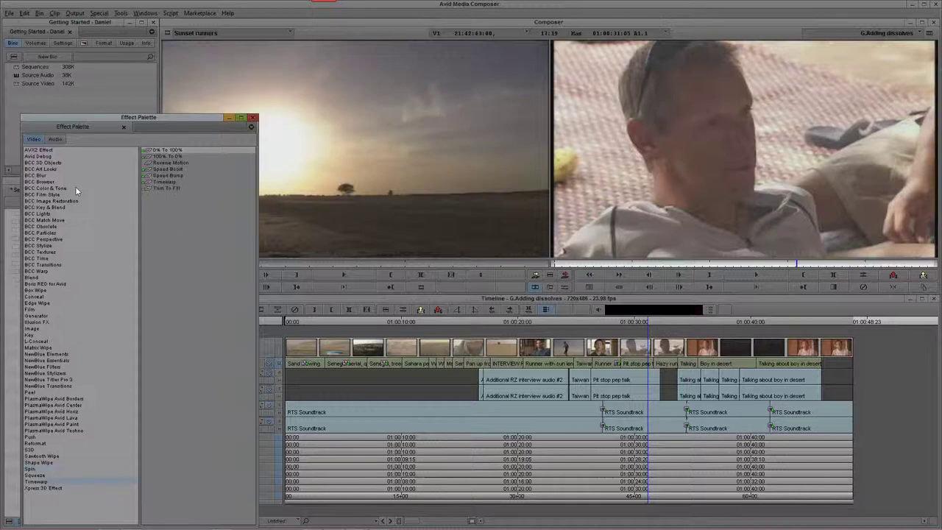
# Examine the plug-ins in every audio effect category, from 5.1->7.1 SWGenerators through the Mono, Stereo and Surround groups to Surround 7.1 SoundField.
pyautogui.click(56, 138)
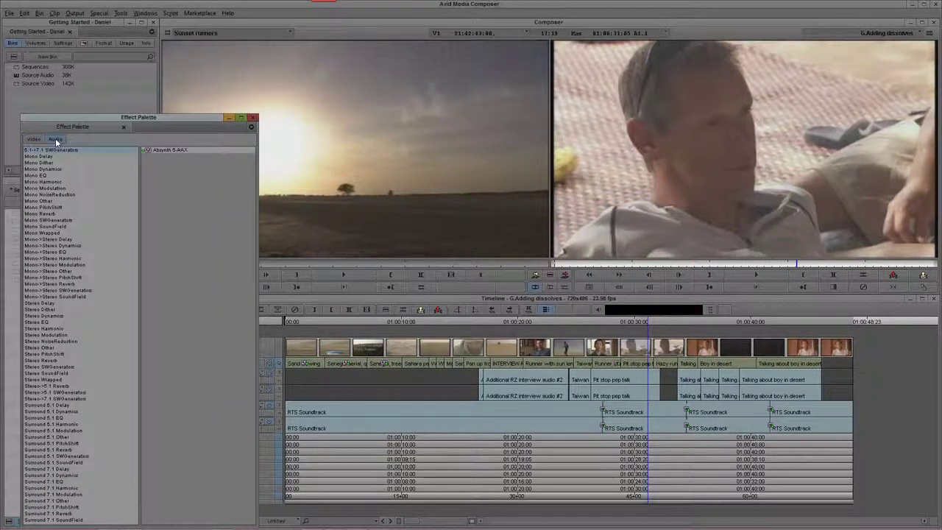
pyautogui.press('Down')
pyautogui.press('Down')
pyautogui.press('Down')
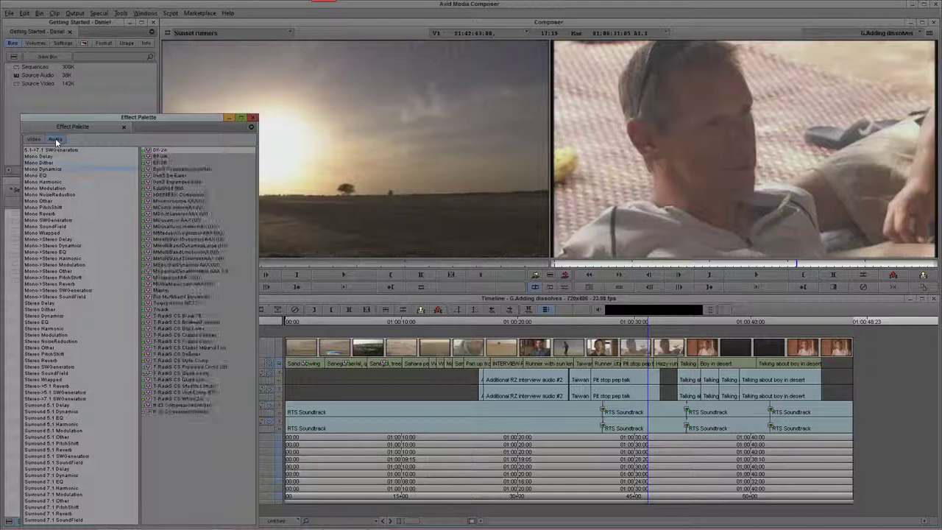
pyautogui.press('Down')
pyautogui.press('Down')
pyautogui.press('Down')
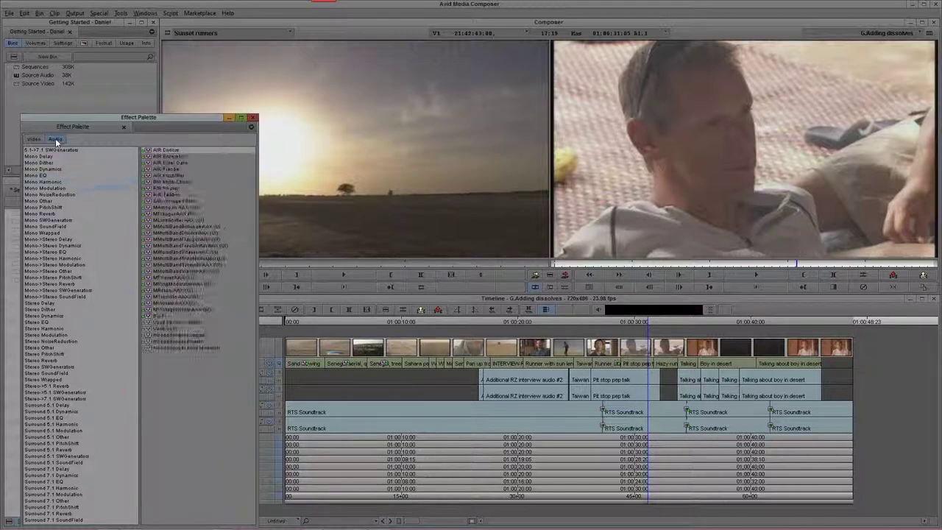
pyautogui.press('Down')
pyautogui.press('Down')
pyautogui.press('Down')
pyautogui.press('Down')
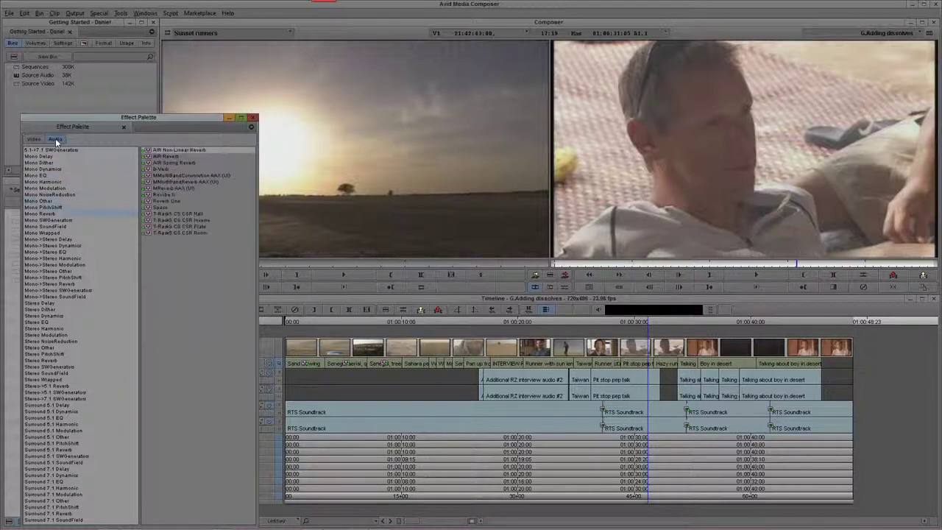
pyautogui.press('Down')
pyautogui.press('Down')
pyautogui.press('Down')
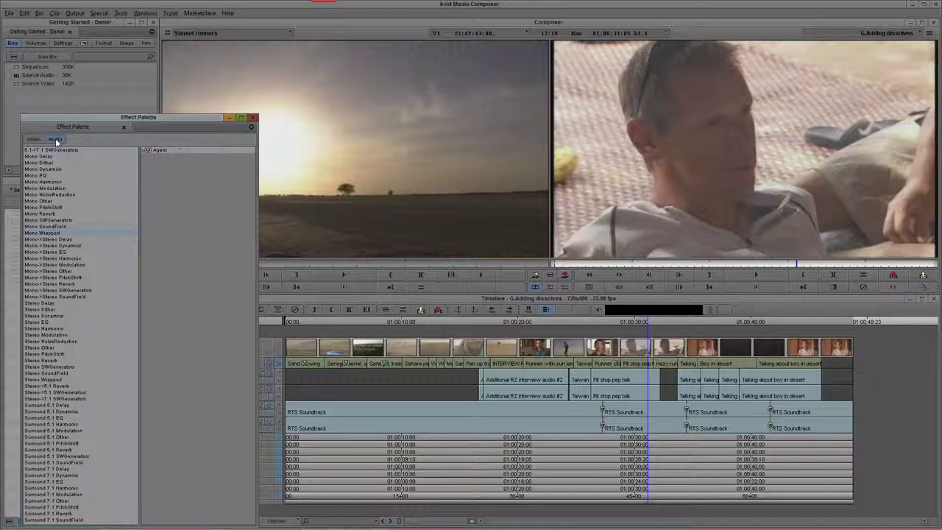
pyautogui.press('Down')
pyautogui.press('Down')
pyautogui.press('Down')
pyautogui.press('Down')
pyautogui.press('Down')
pyautogui.press('Down')
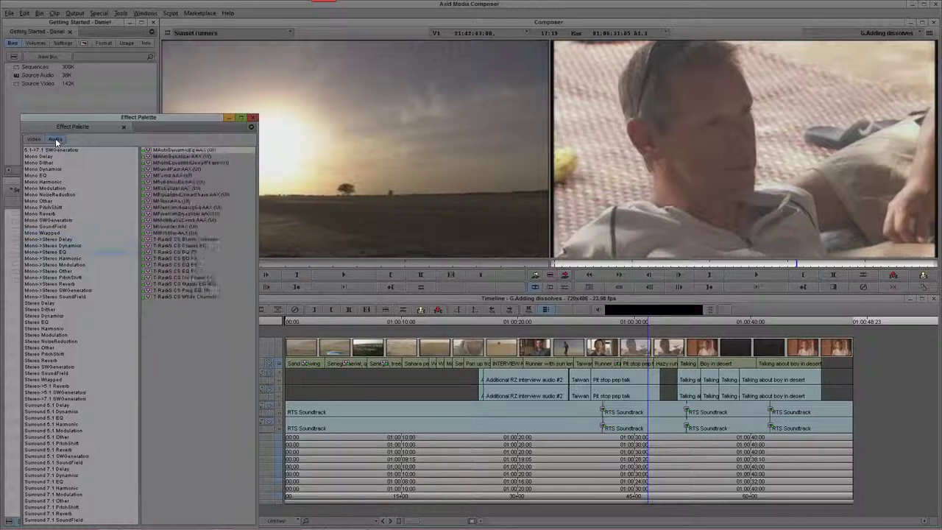
pyautogui.press('Down')
pyautogui.press('Down')
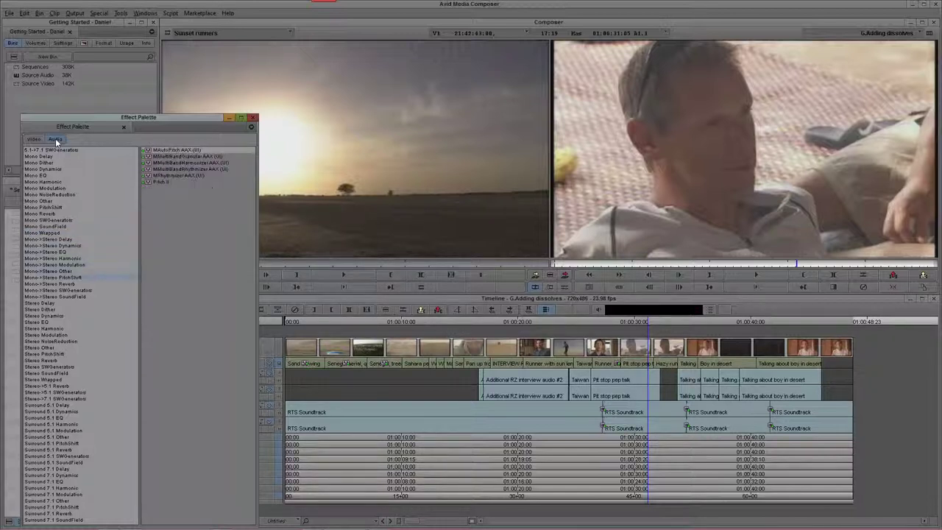
pyautogui.press('Down')
pyautogui.press('Down')
pyautogui.press('Down')
pyautogui.press('Down')
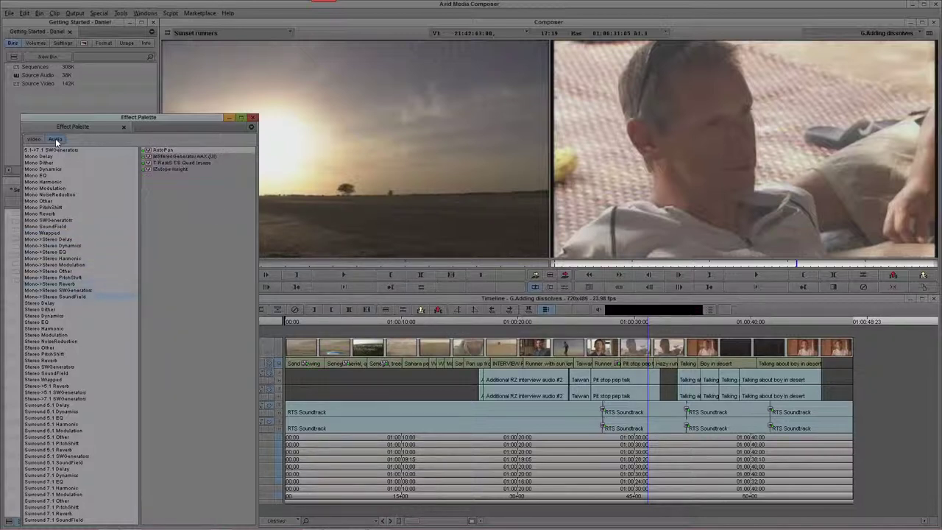
pyautogui.press('Down')
pyautogui.press('Down')
pyautogui.press('Down')
pyautogui.press('Down')
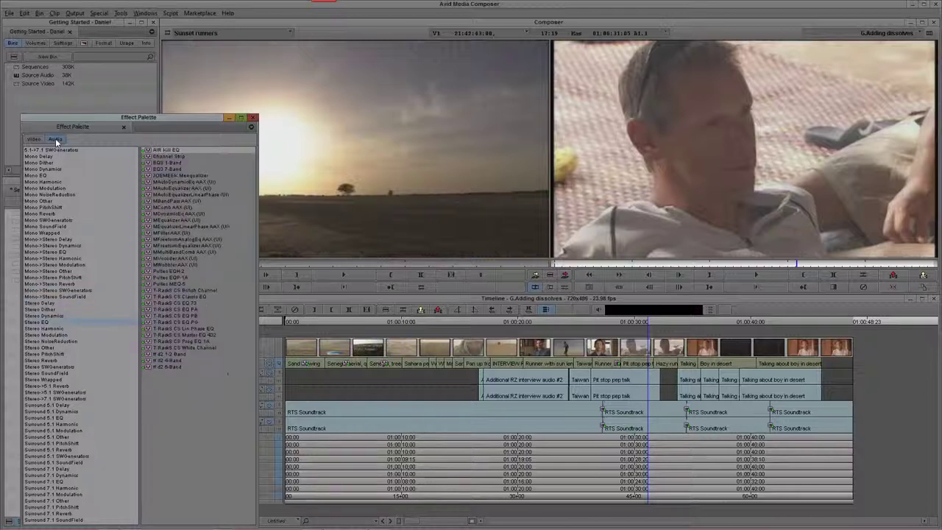
pyautogui.press('Down')
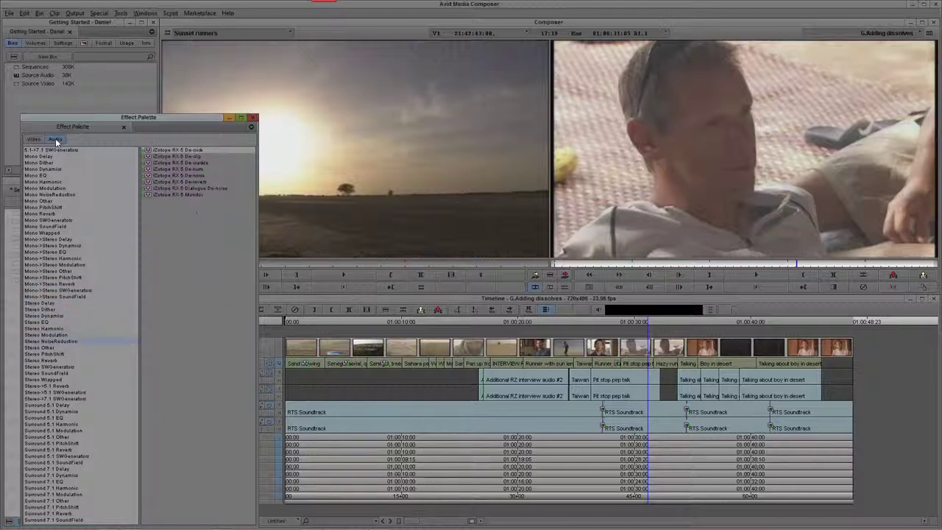
pyautogui.press('Down')
pyautogui.press('Down')
pyautogui.press('Down')
pyautogui.press('Down')
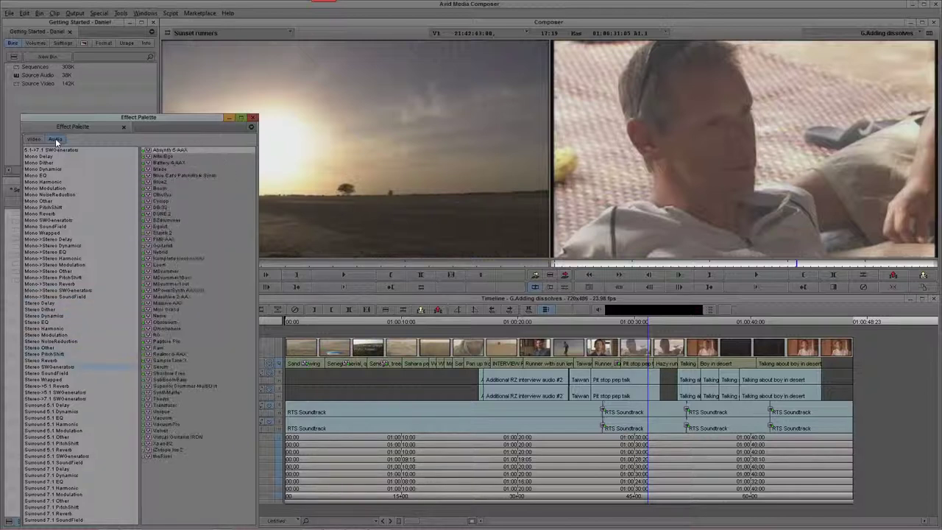
pyautogui.press('Down')
pyautogui.press('Down')
pyautogui.press('Down')
pyautogui.press('Down')
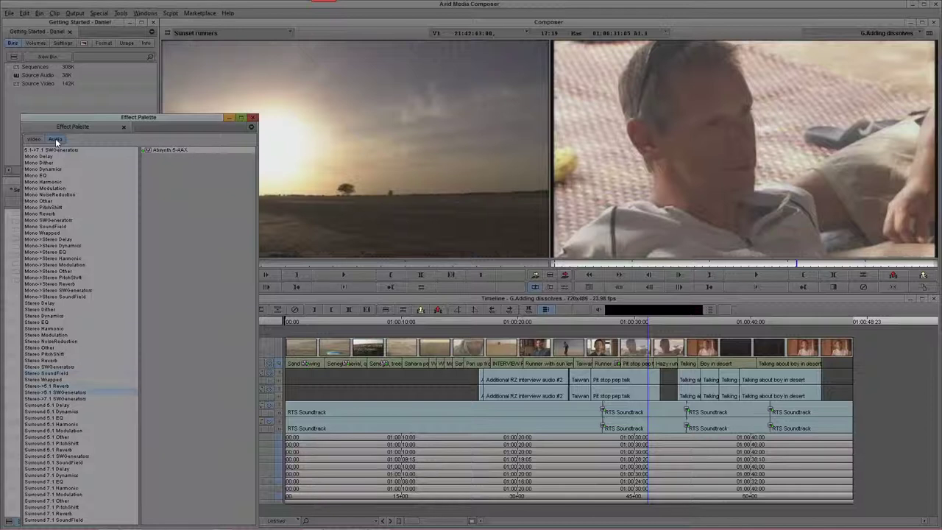
pyautogui.press('Down')
pyautogui.press('Down')
pyautogui.press('Down')
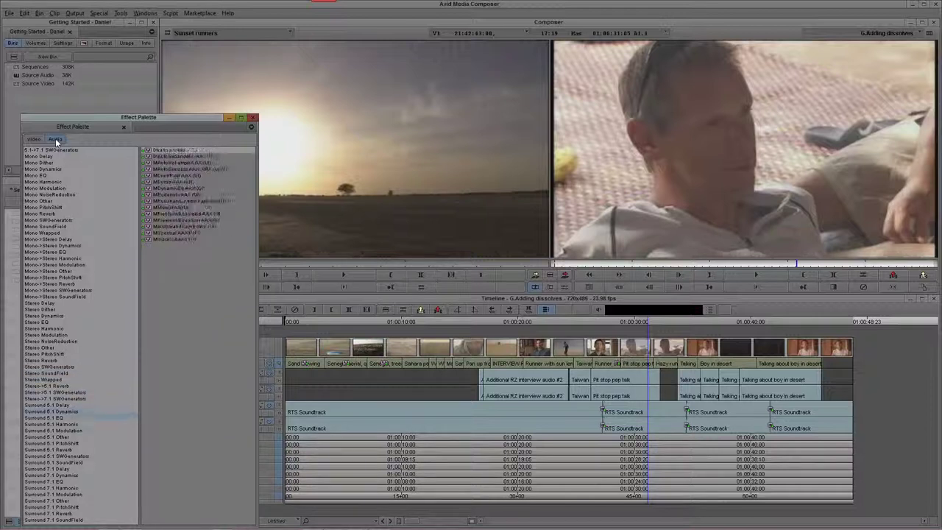
pyautogui.press('Down')
pyautogui.press('Down')
pyautogui.press('Down')
pyautogui.press('Down')
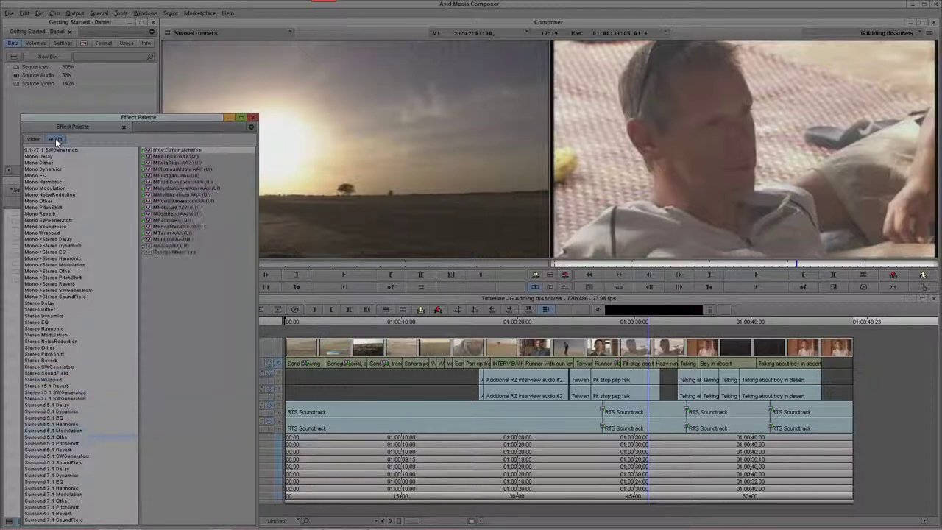
pyautogui.press('Down')
pyautogui.press('Down')
pyautogui.press('Down')
pyautogui.press('Down')
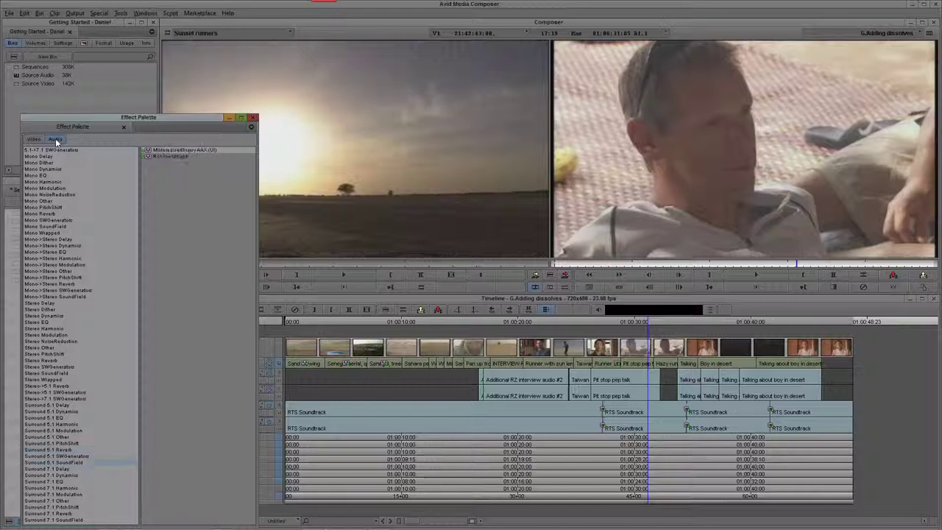
pyautogui.press('Down')
pyautogui.press('Down')
pyautogui.press('Down')
pyautogui.press('Down')
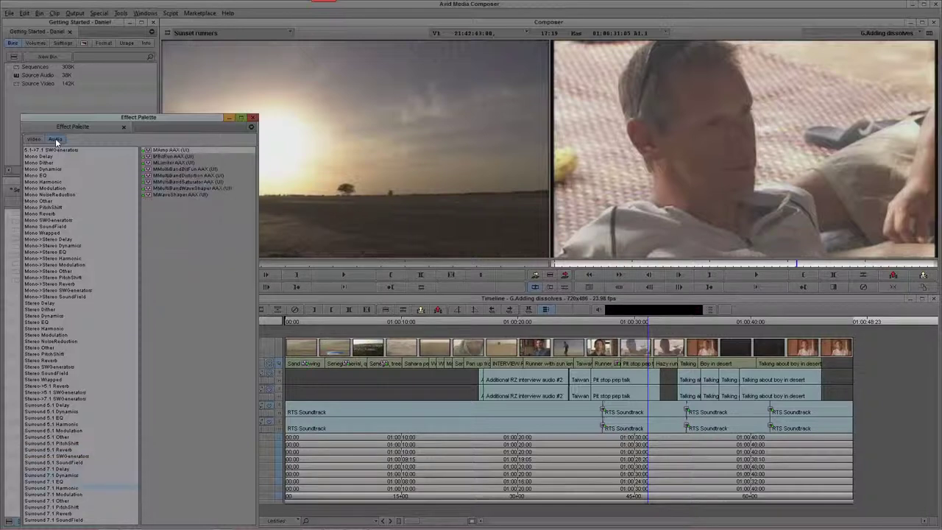
pyautogui.press('Down')
pyautogui.press('Down')
pyautogui.press('Down')
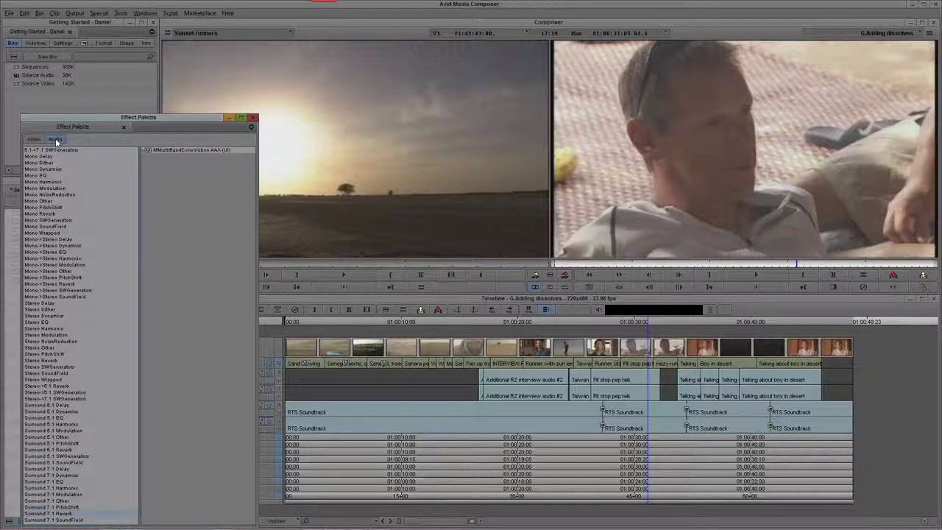
pyautogui.press('Down')
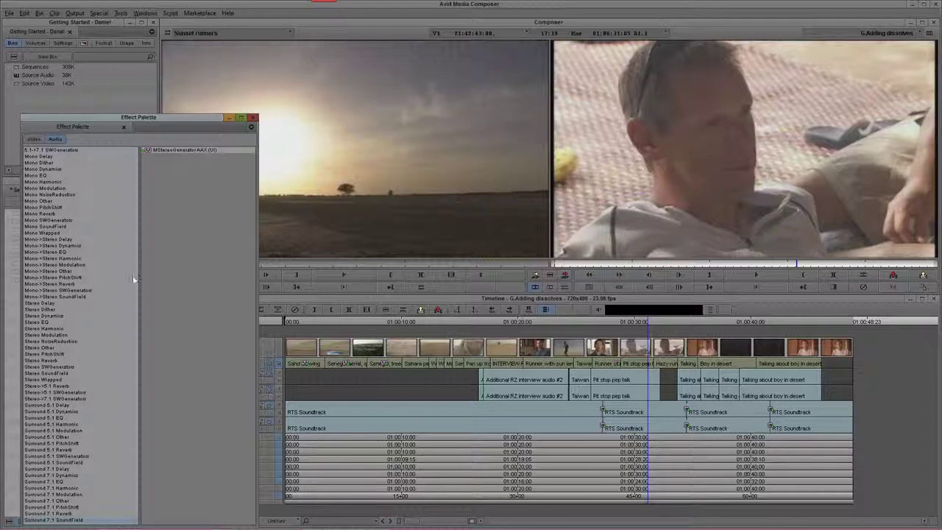
# Open the Titler Pro 3 effect of the lower-third title near the sequence's start from the Effect Editor and show it in Title Designer.
pyautogui.click(298, 359)
pyautogui.click(319, 367)
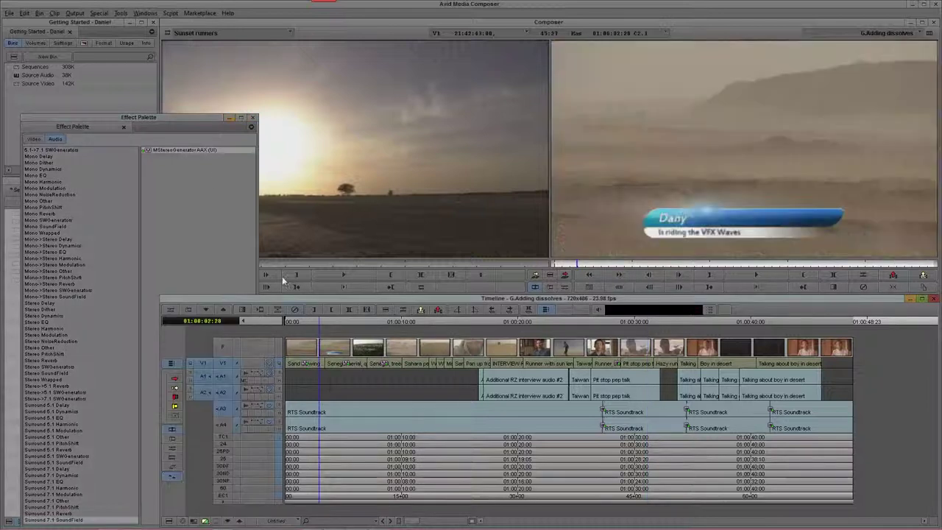
pyautogui.click(135, 16)
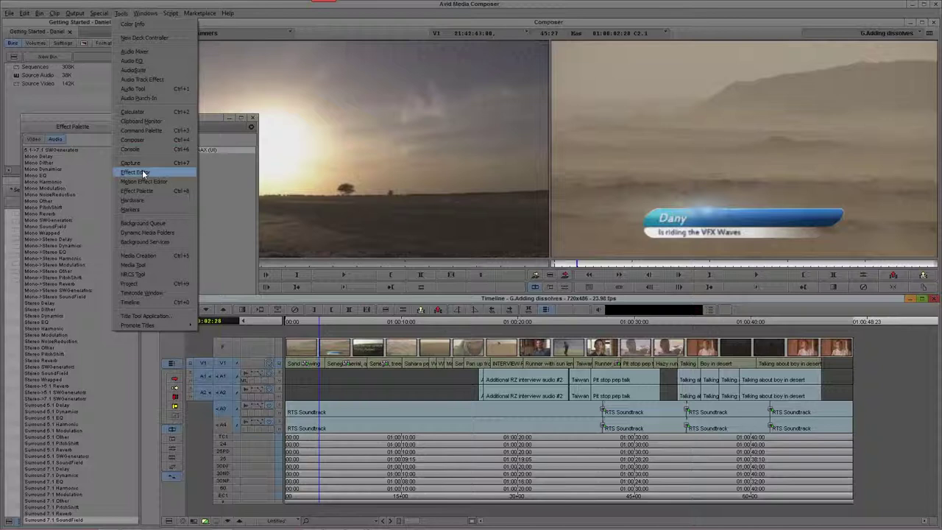
pyautogui.click(142, 171)
pyautogui.click(77, 148)
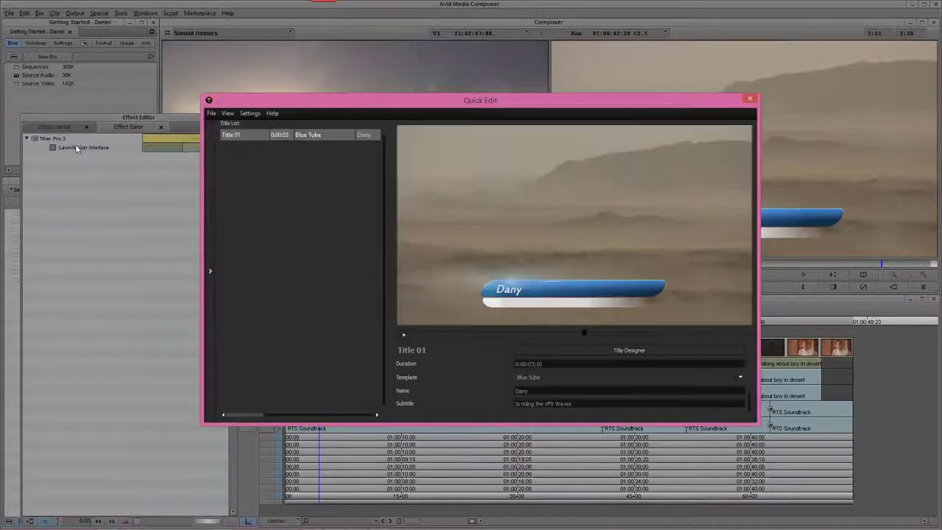
pyautogui.click(651, 351)
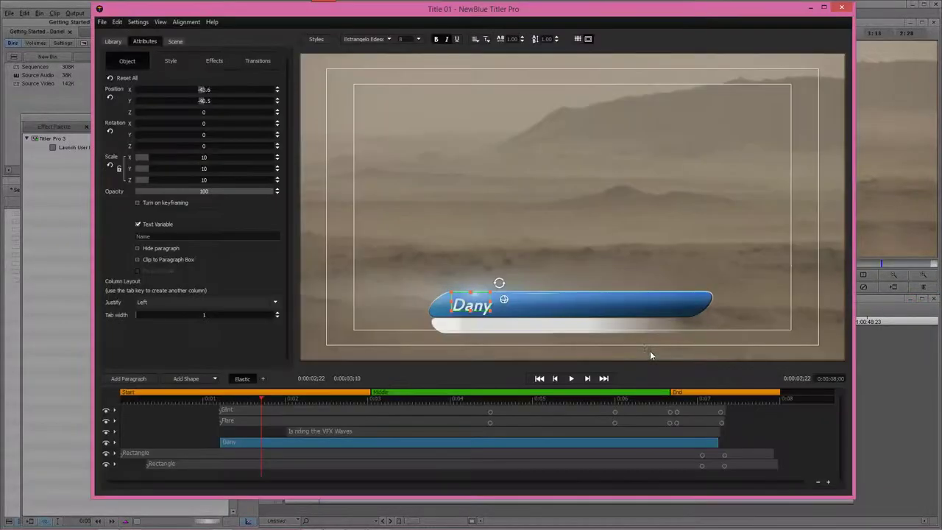
# Leave Title Designer with the changes discarded and close the Quick Edit window.
pyautogui.click(840, 8)
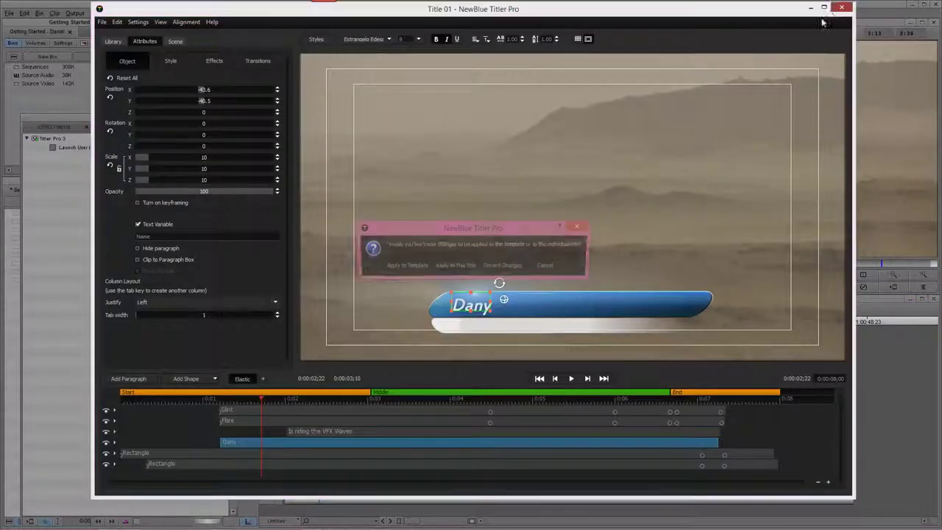
pyautogui.click(511, 268)
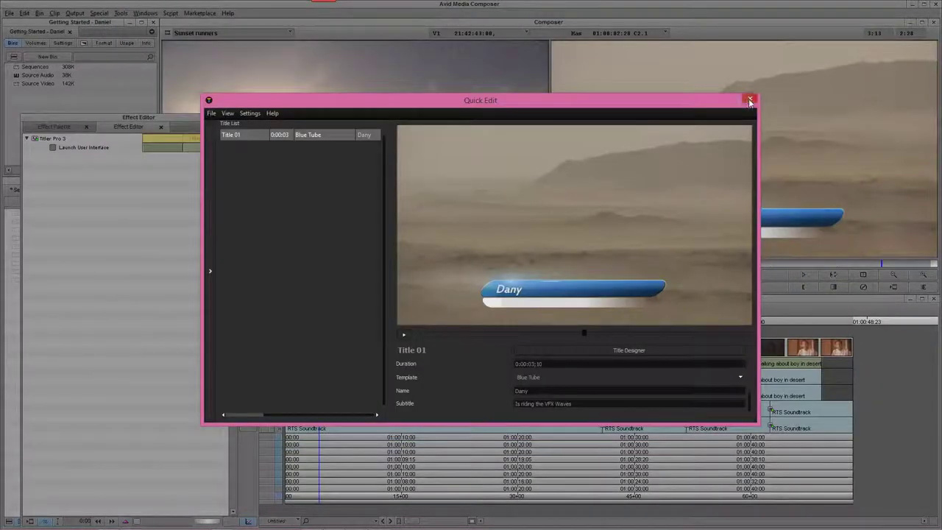
pyautogui.click(750, 100)
# Show the Boris RED for Avid-RT Titler effect of the Senegal aerial clip in a maximized Boris RED interface, and close it.
pyautogui.click(354, 354)
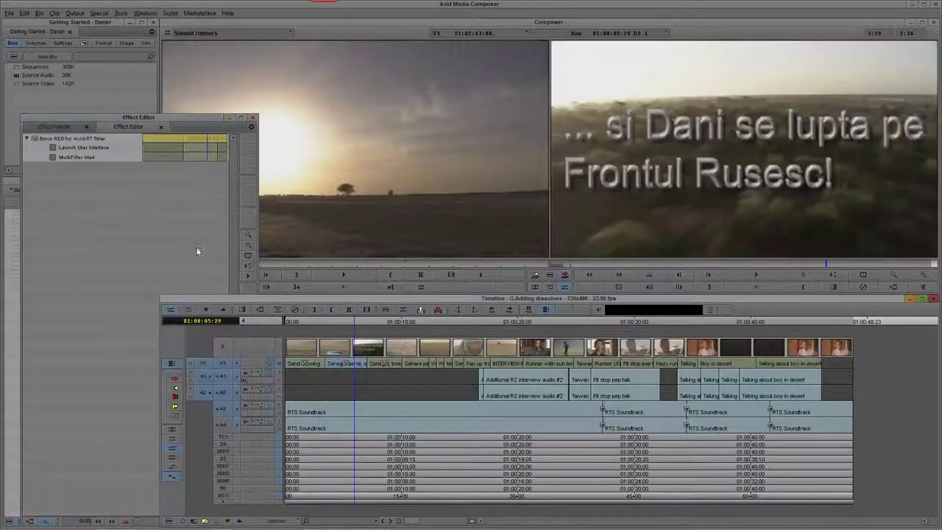
pyautogui.click(89, 153)
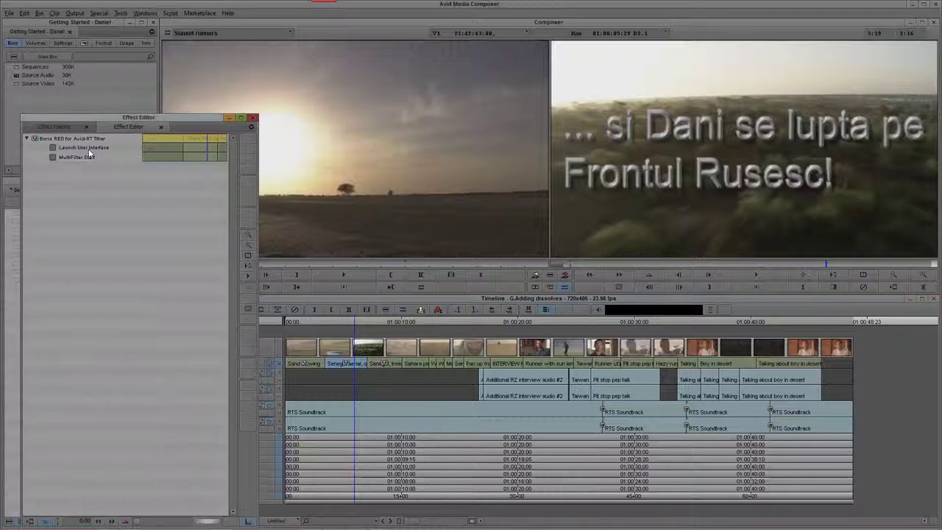
pyautogui.click(90, 149)
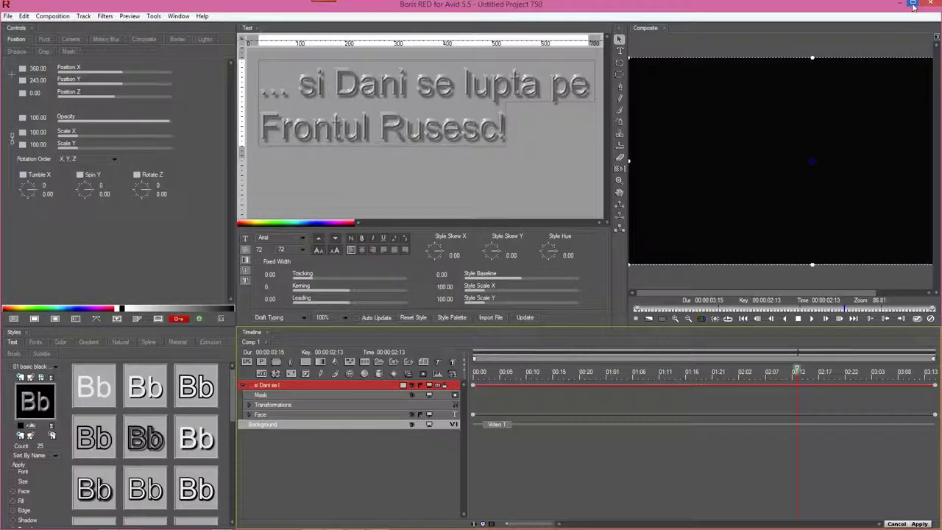
pyautogui.click(913, 6)
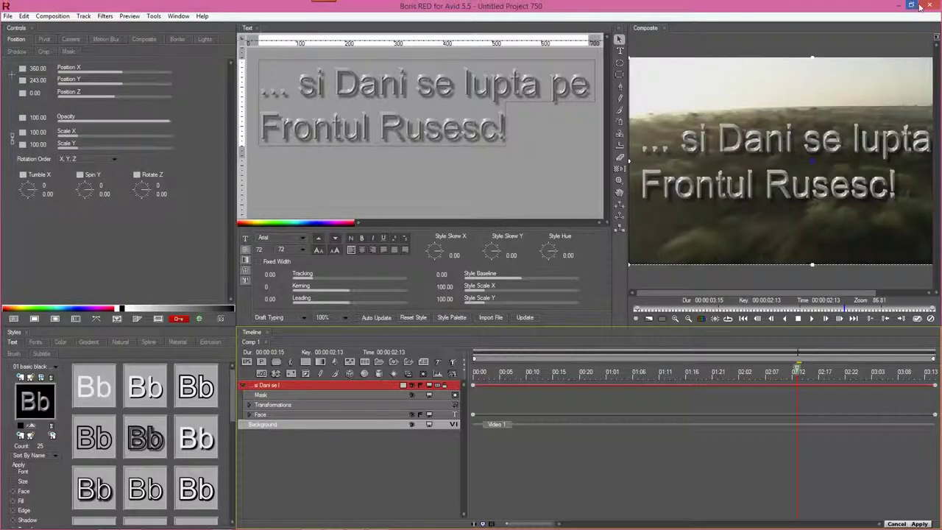
pyautogui.click(927, 6)
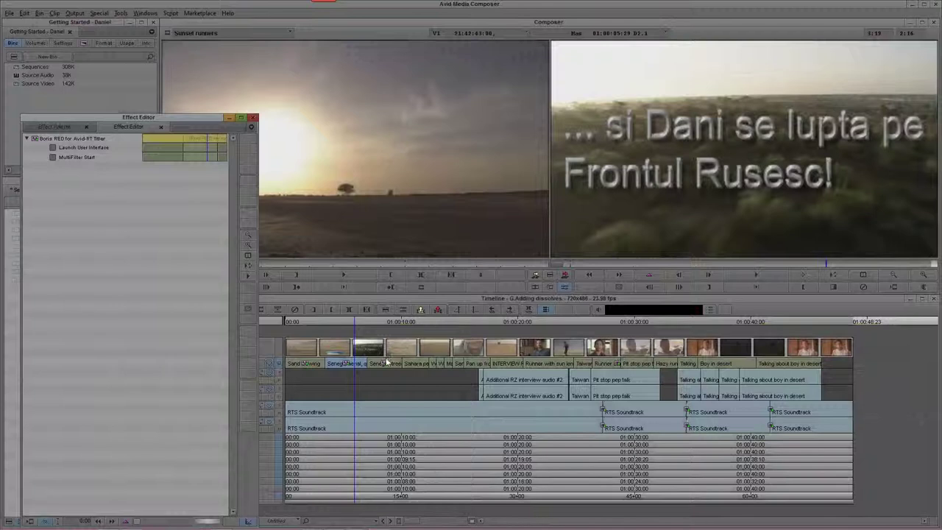
# Show the Boris RED for Avid-RT Transition effect at the clip following the Senegal aerial shot in its own interface, and close it.
pyautogui.click(78, 148)
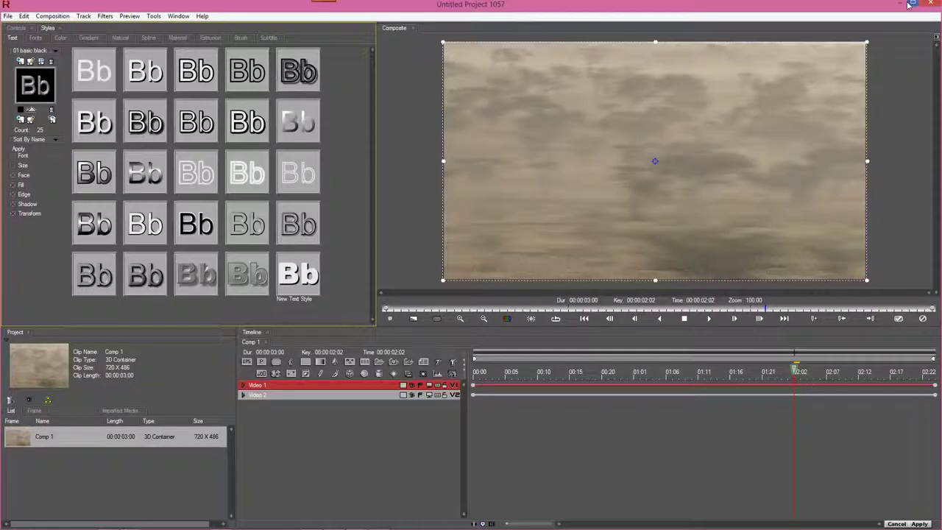
pyautogui.click(929, 6)
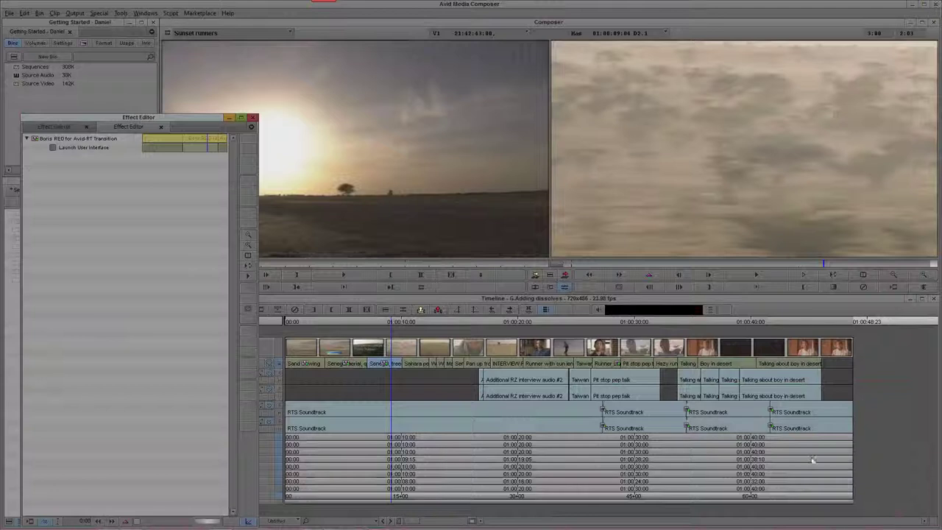
pyautogui.click(860, 507)
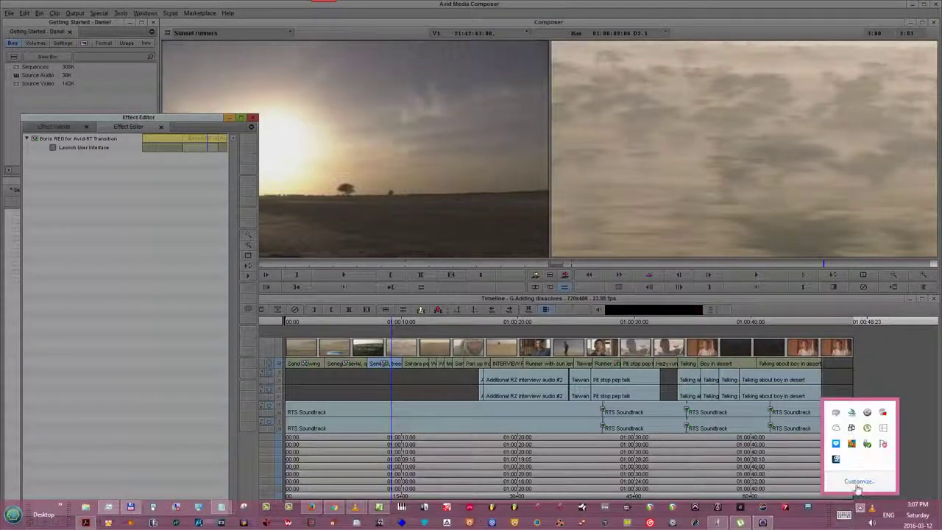